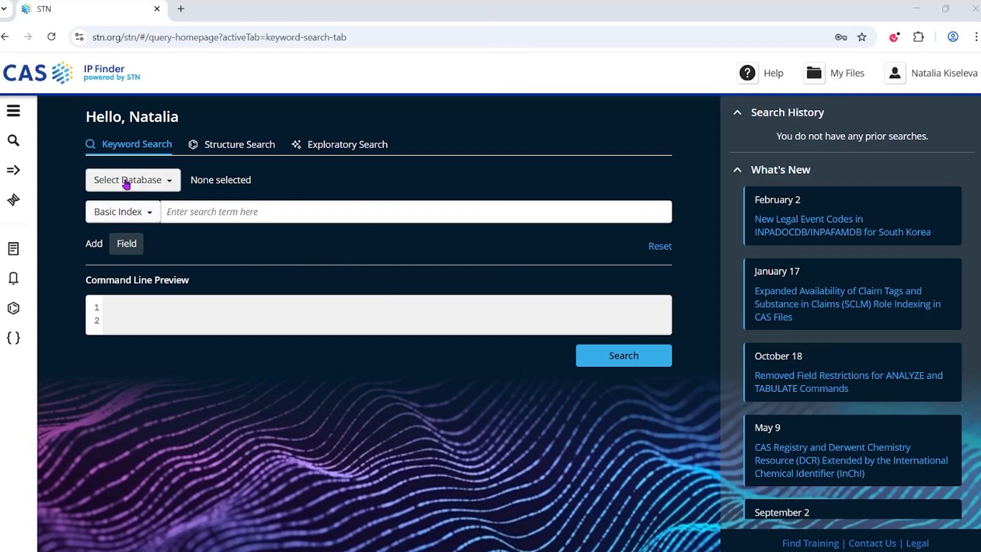
# - Open the database selection and compare the favorite and full lists of Chemical Substances databases
pyautogui.click(152, 180)
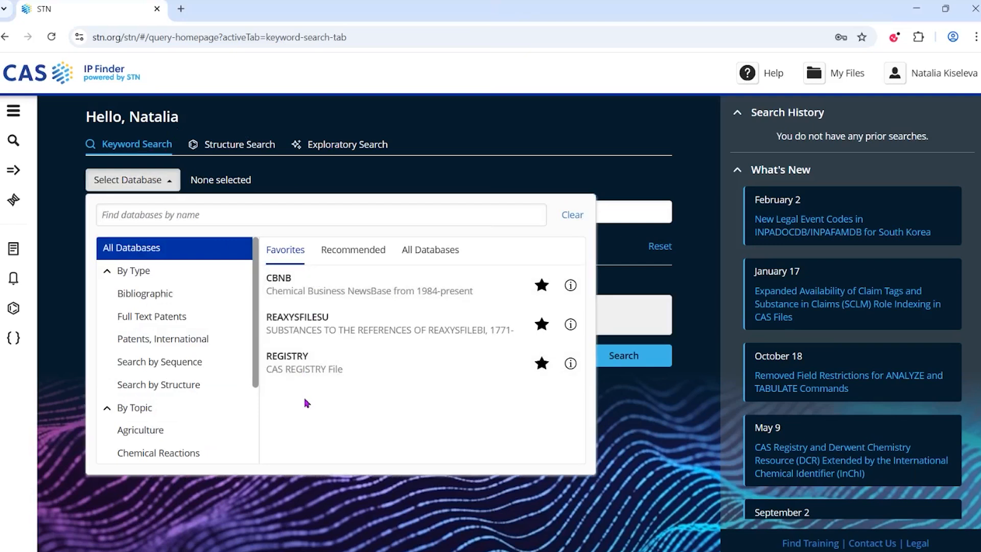
pyautogui.click(172, 214)
pyautogui.scroll(-1, 174, 409)
pyautogui.scroll(-1, 175, 420)
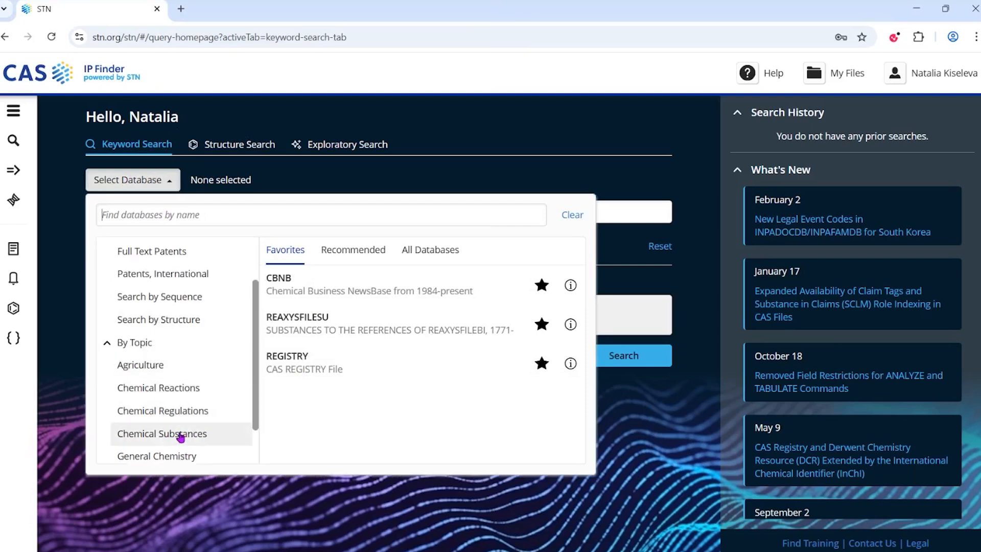
pyautogui.click(180, 434)
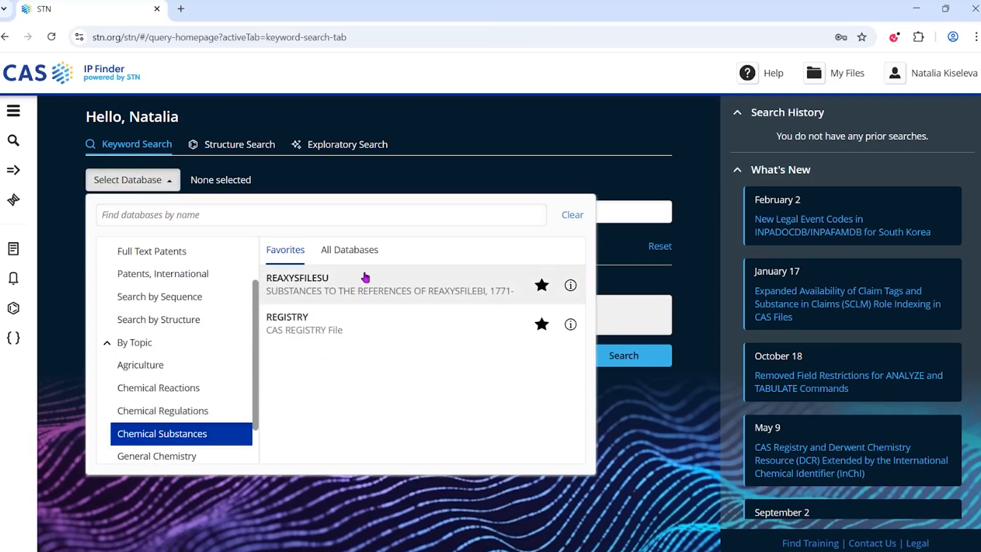
pyautogui.click(336, 250)
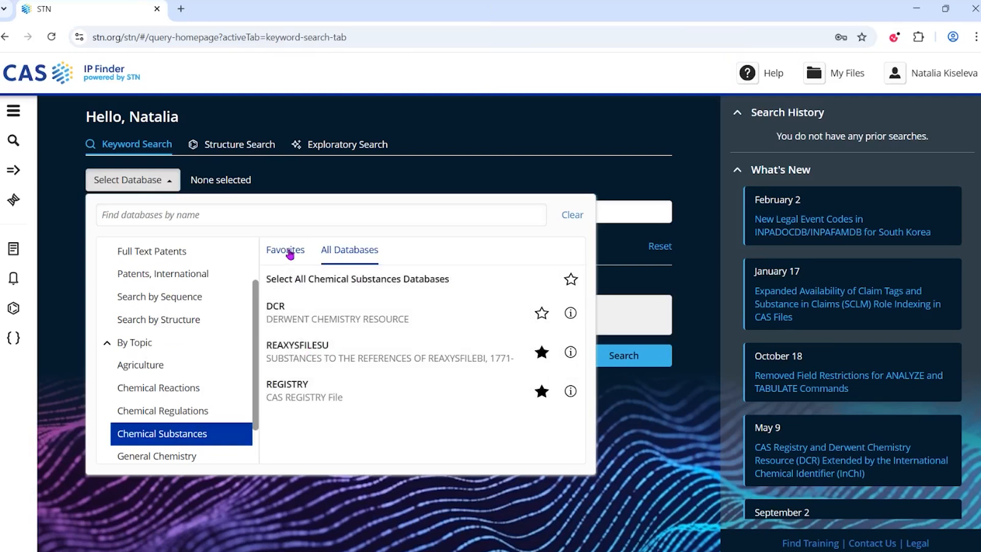
pyautogui.click(290, 252)
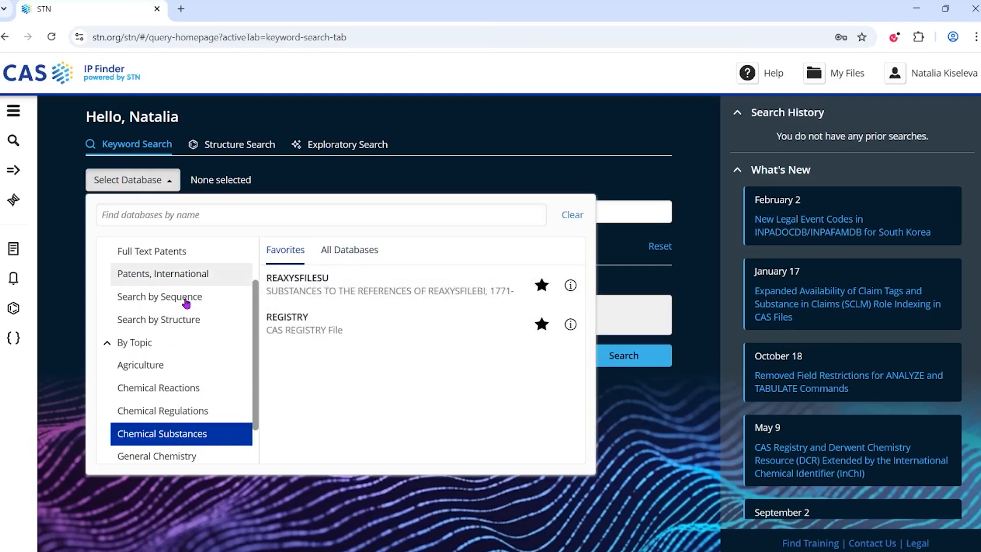
# - Return to the favorites across all databases and choose REGISTRY as the search database
pyautogui.scroll(3, 186, 304)
pyautogui.click(175, 247)
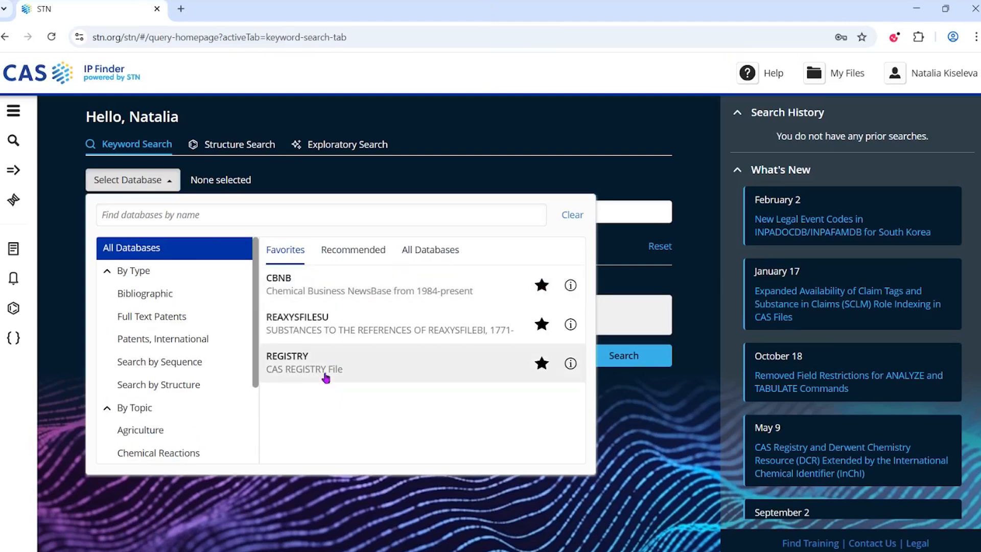
pyautogui.click(325, 376)
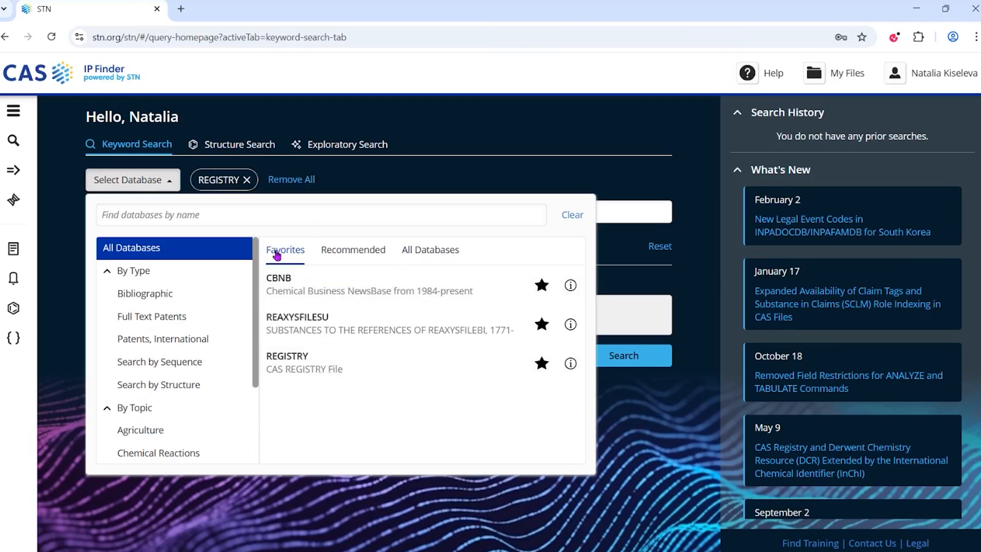
pyautogui.click(431, 174)
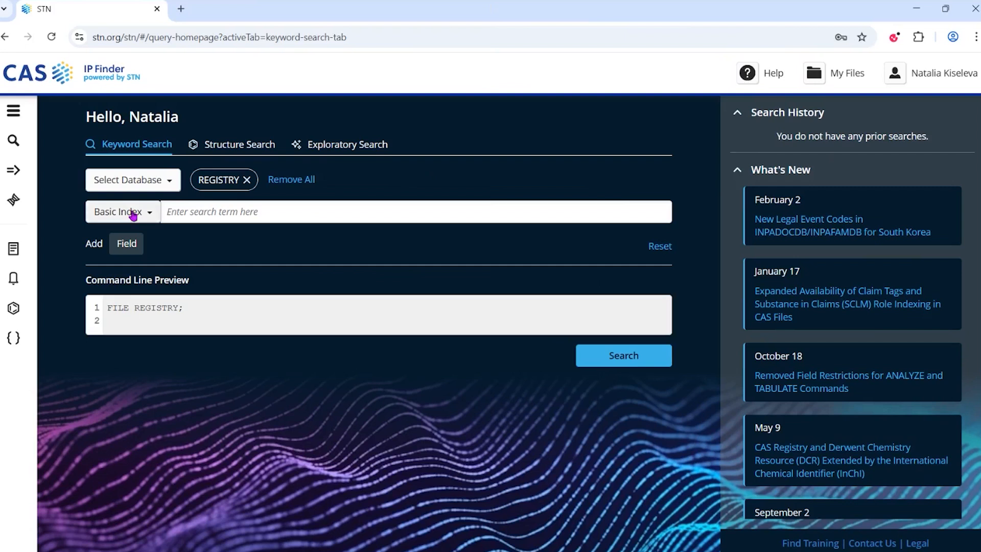
# - Run a Basic Index search in REGISTRY for the CAS Registry Number 58-08-2
pyautogui.click(191, 212)
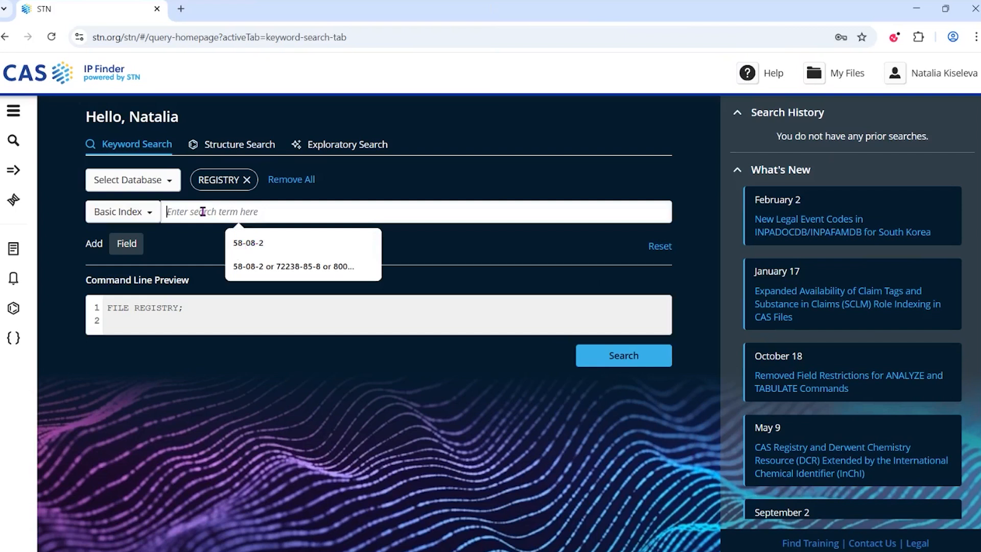
pyautogui.write('58-08-2')
pyautogui.click(421, 260)
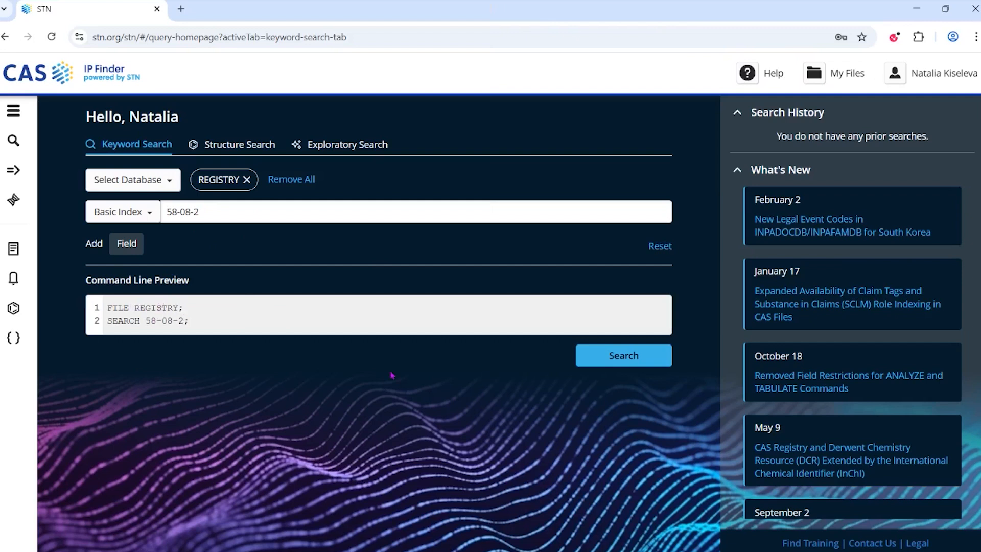
pyautogui.click(597, 365)
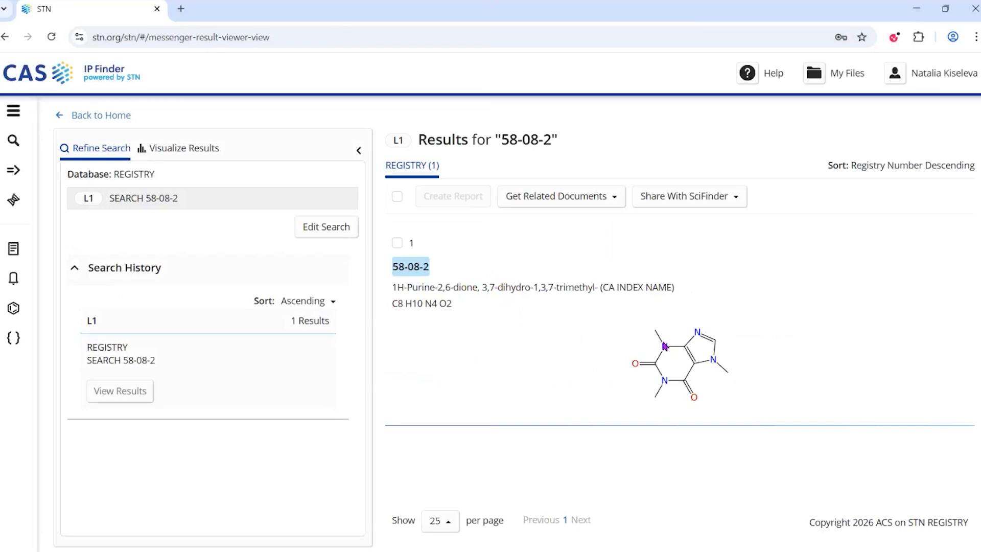
# - Open the 58-08-2 record and review its registry numbers, chemical names, structure and molecular formula
pyautogui.click(418, 268)
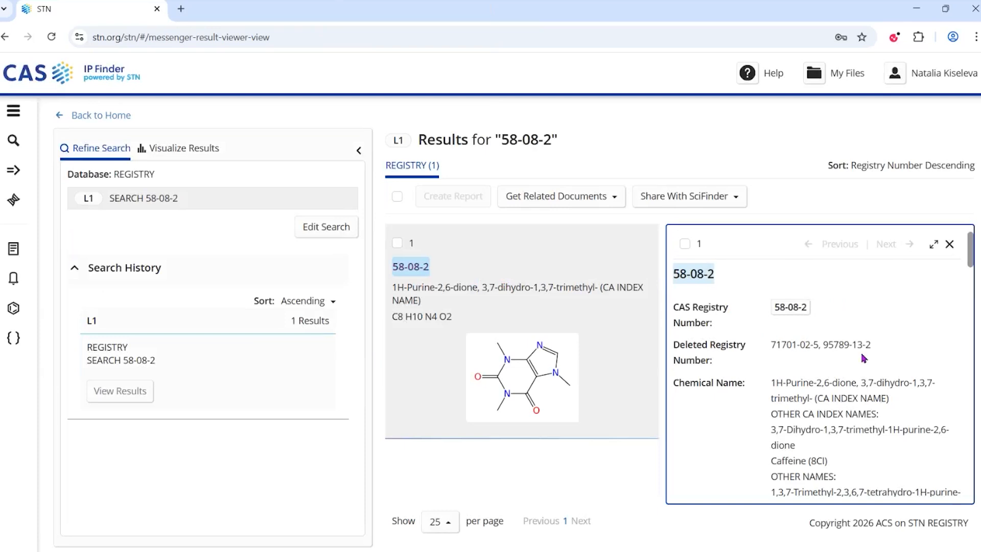
pyautogui.scroll(-1, 863, 358)
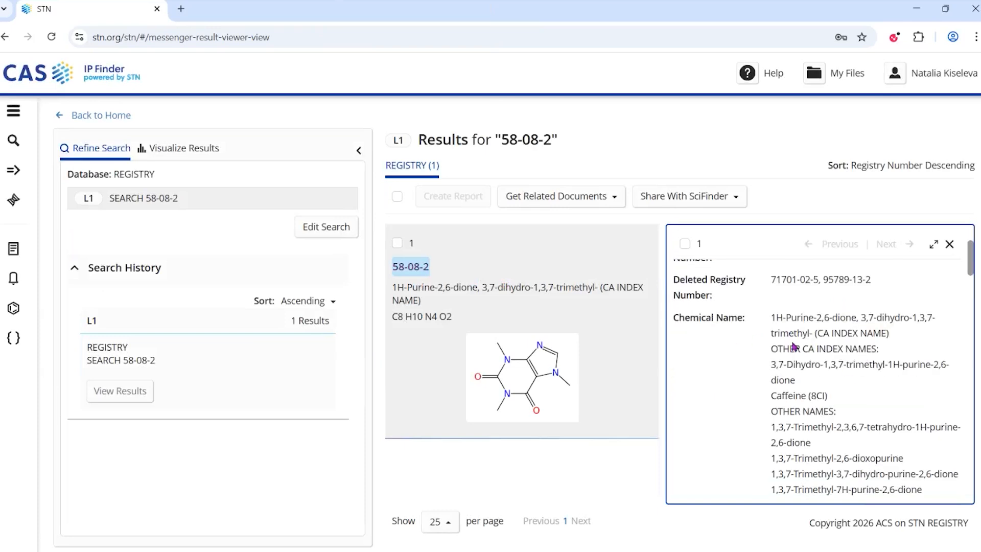
pyautogui.scroll(-7, 794, 346)
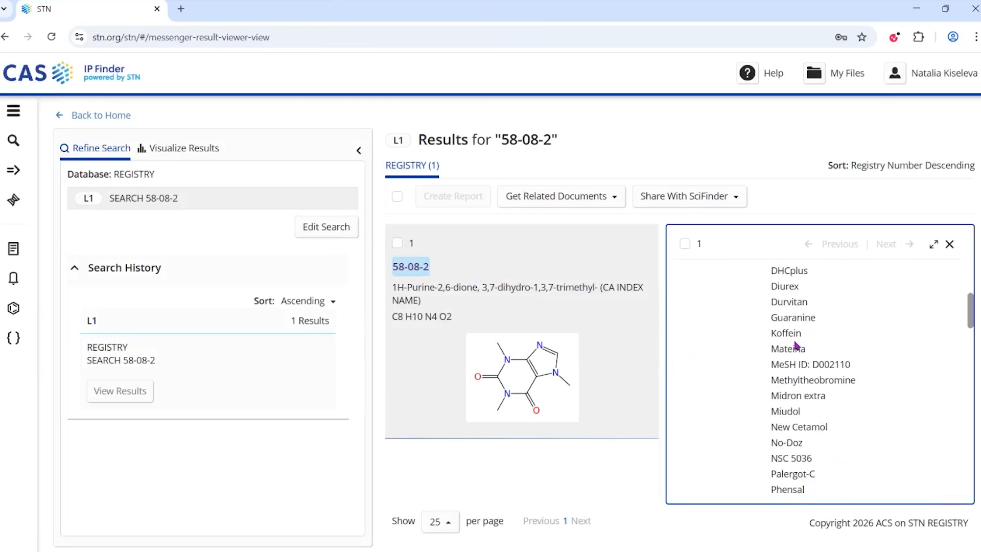
pyautogui.scroll(-5, 795, 345)
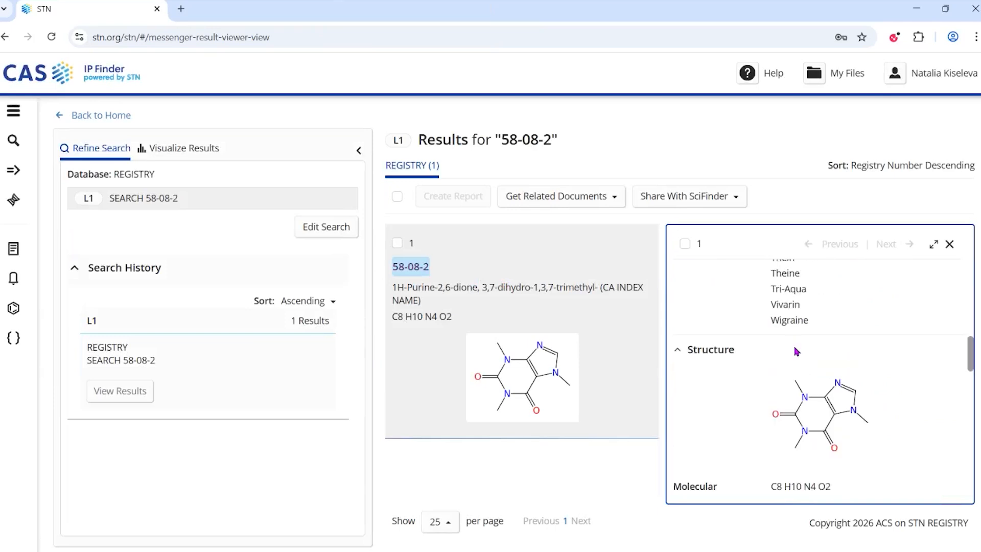
pyautogui.scroll(-1, 802, 366)
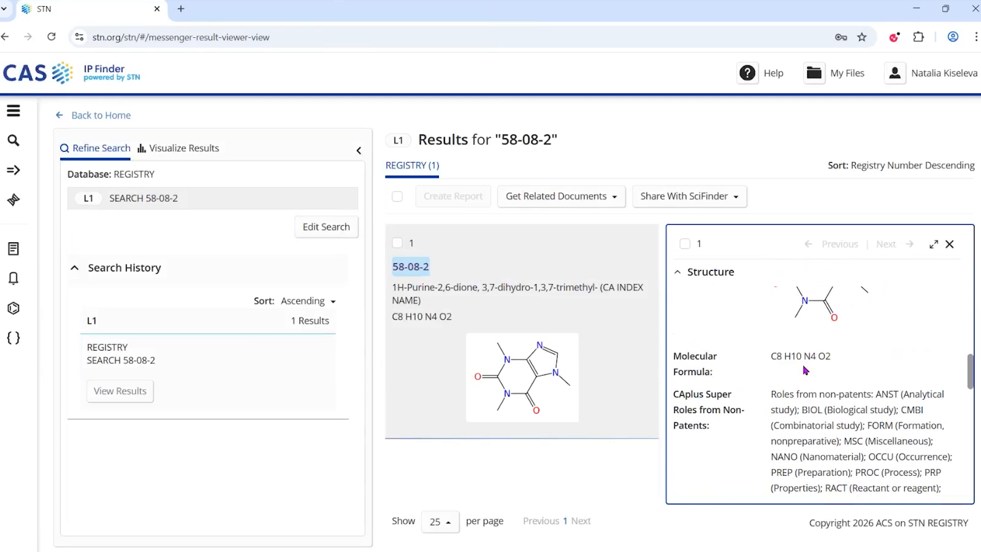
pyautogui.scroll(-1, 716, 373)
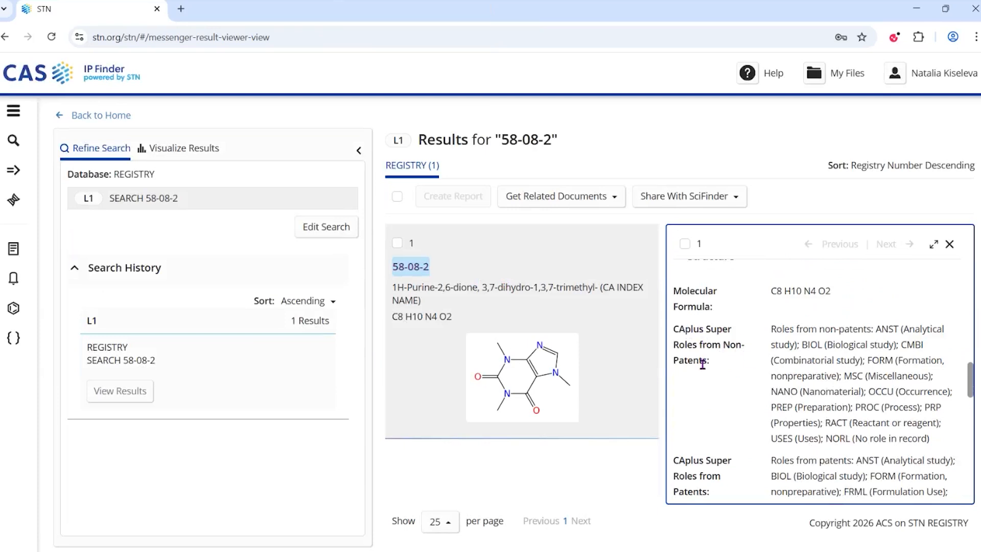
# - Review the record's CAplus roles, reference count, ring system data, STN files and entry date
pyautogui.scroll(-2, 703, 364)
pyautogui.scroll(1, 701, 434)
pyautogui.scroll(-1, 838, 435)
pyautogui.scroll(-3, 840, 434)
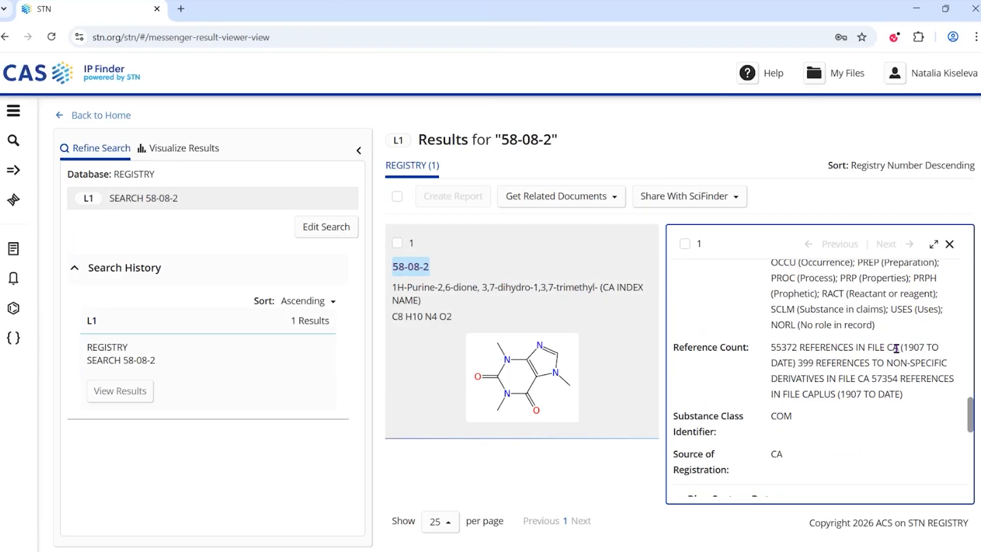
pyautogui.scroll(-1, 883, 403)
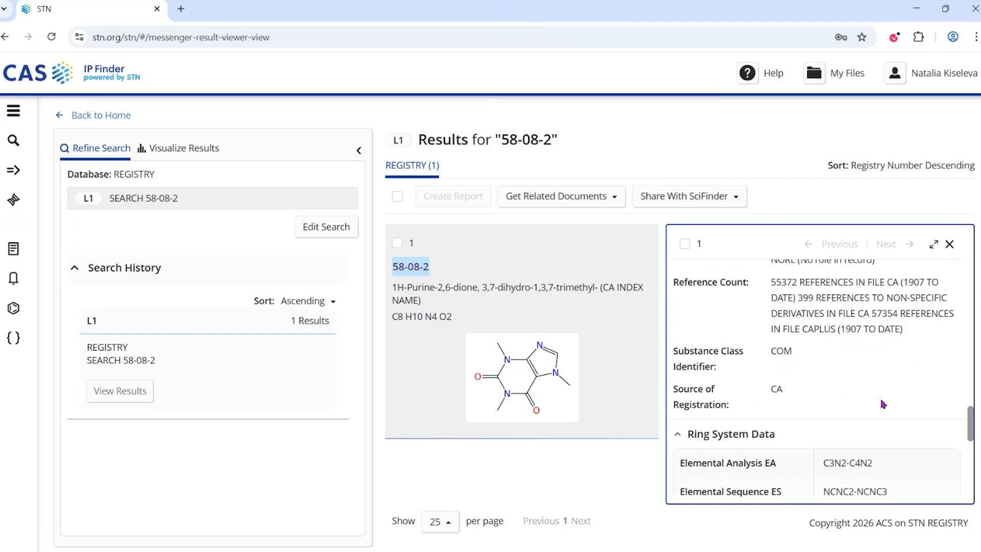
pyautogui.scroll(-1, 869, 401)
pyautogui.scroll(-2, 771, 368)
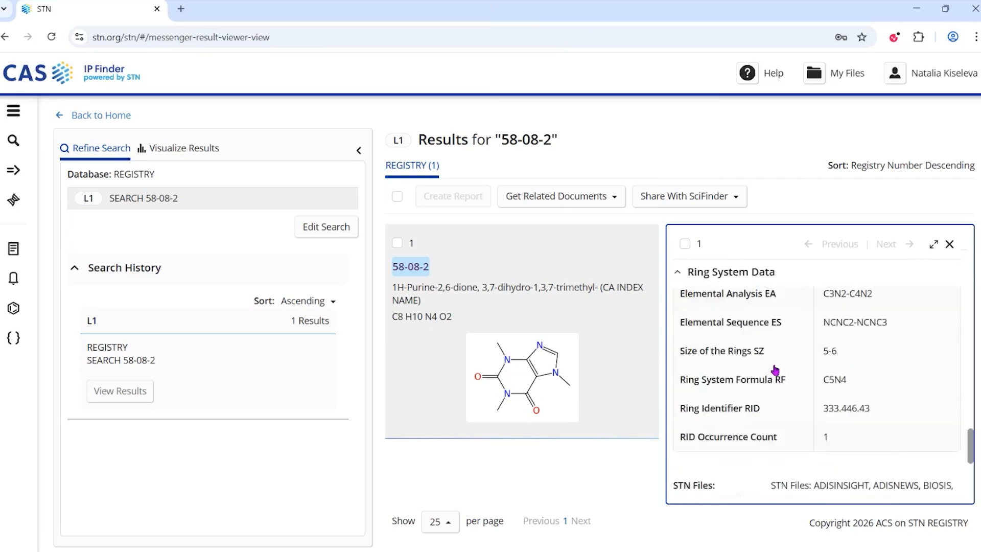
pyautogui.scroll(-2, 775, 370)
pyautogui.scroll(1, 681, 331)
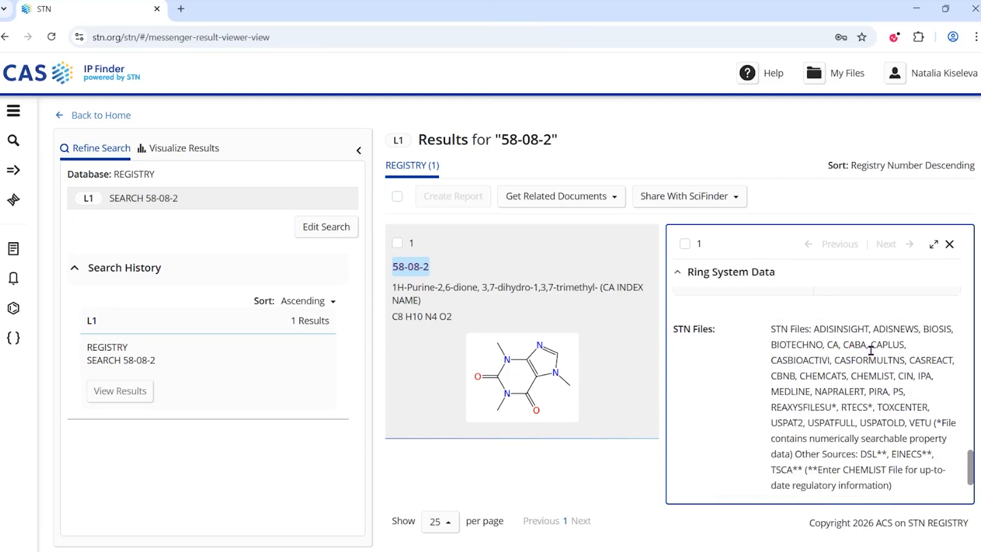
pyautogui.scroll(-2, 869, 352)
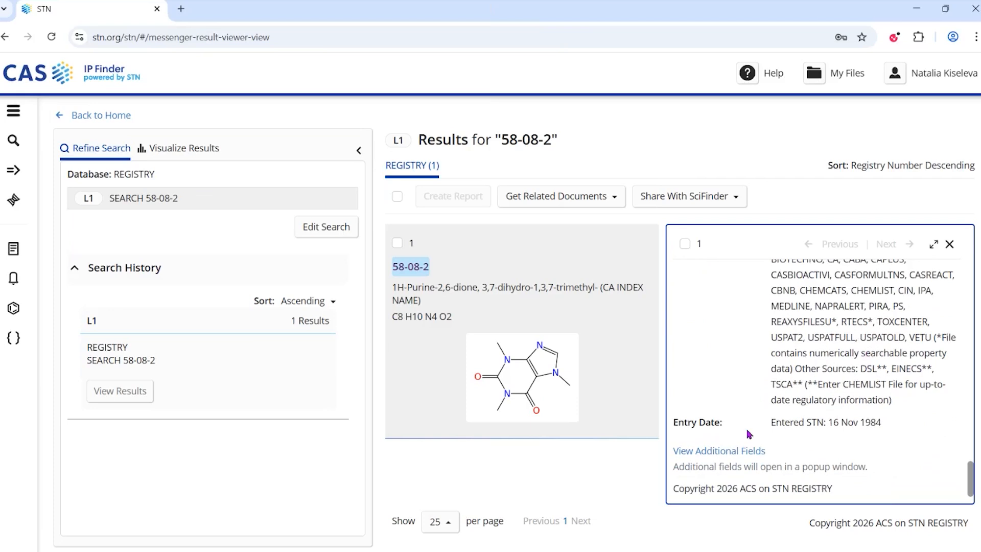
# - View the record's additional fields, examine the experimental property table and its source references, and close them
pyautogui.click(717, 451)
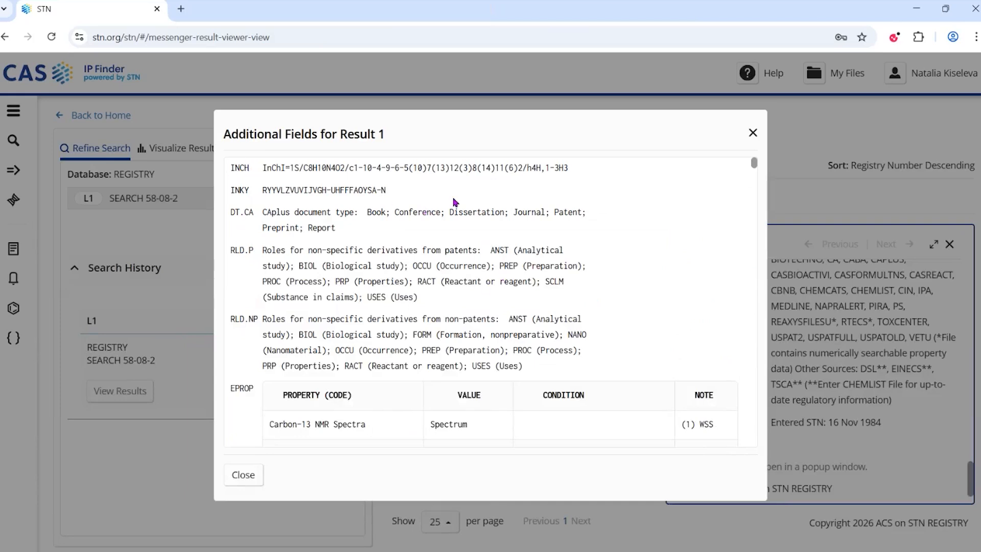
pyautogui.scroll(-4, 468, 283)
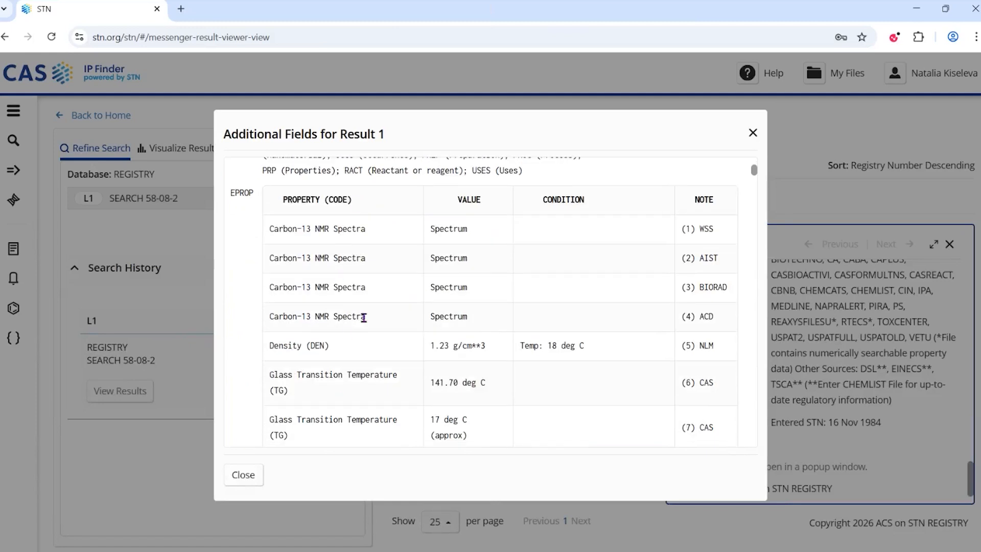
pyautogui.scroll(-3, 364, 318)
pyautogui.scroll(-10, 368, 285)
pyautogui.scroll(-10, 370, 289)
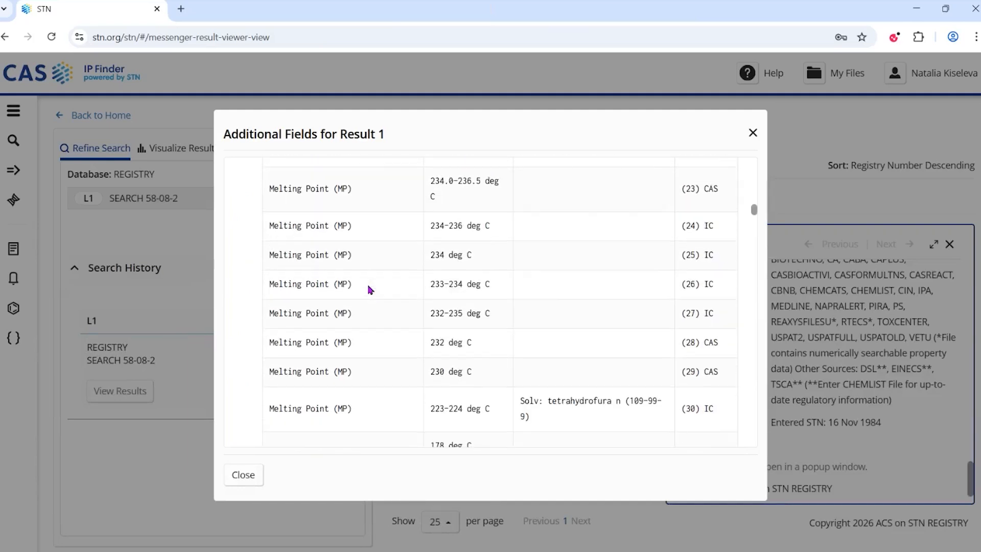
pyautogui.scroll(-2, 370, 290)
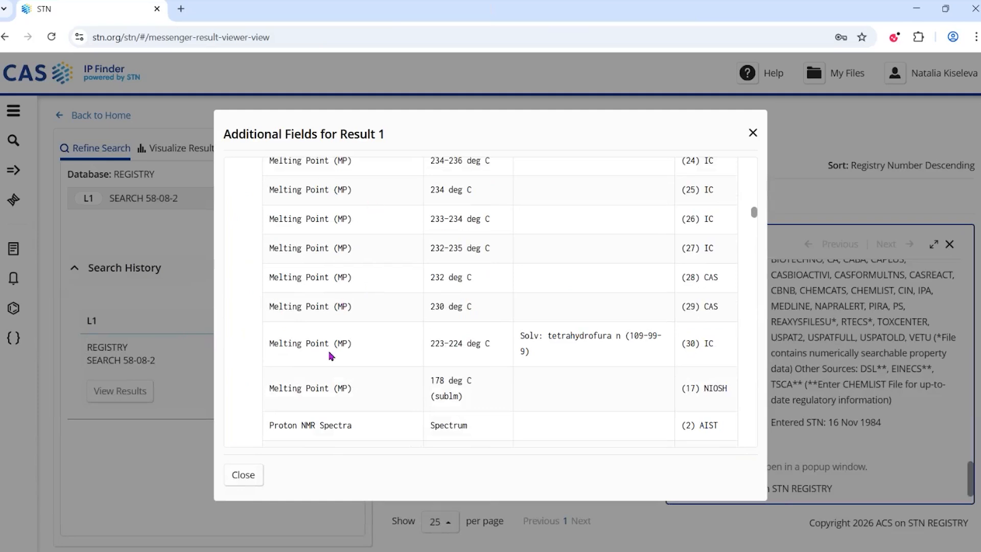
pyautogui.scroll(-4, 332, 357)
pyautogui.scroll(-6, 350, 319)
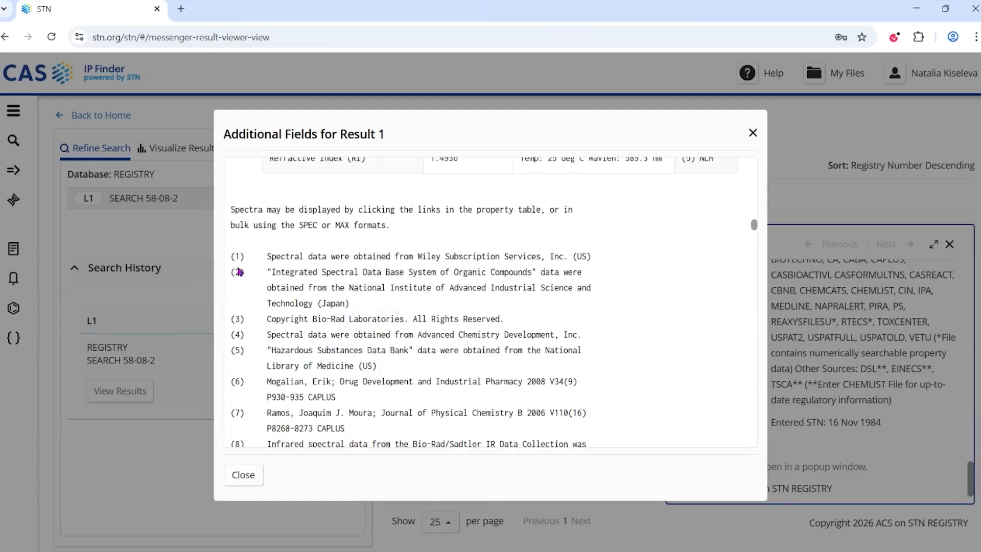
pyautogui.scroll(-12, 317, 299)
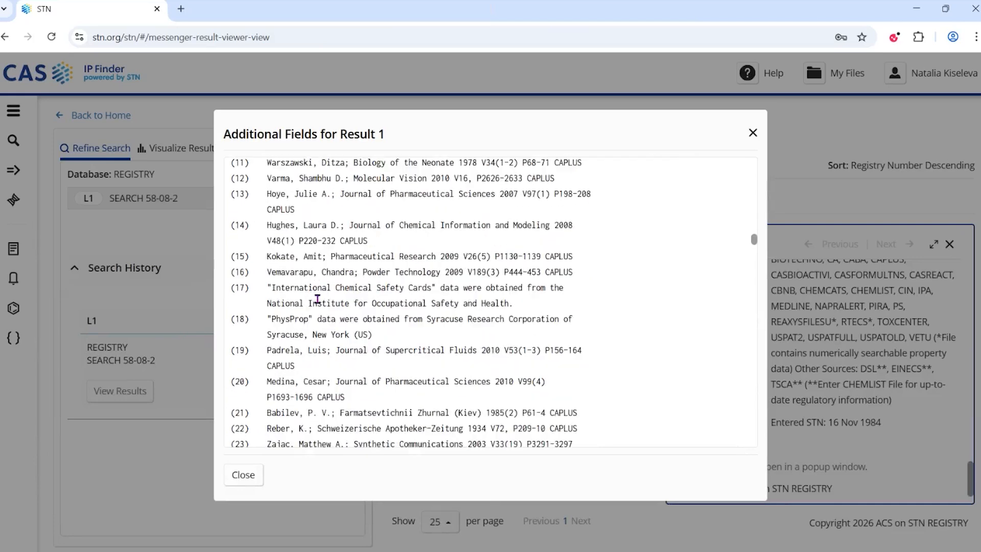
pyautogui.scroll(-2, 318, 299)
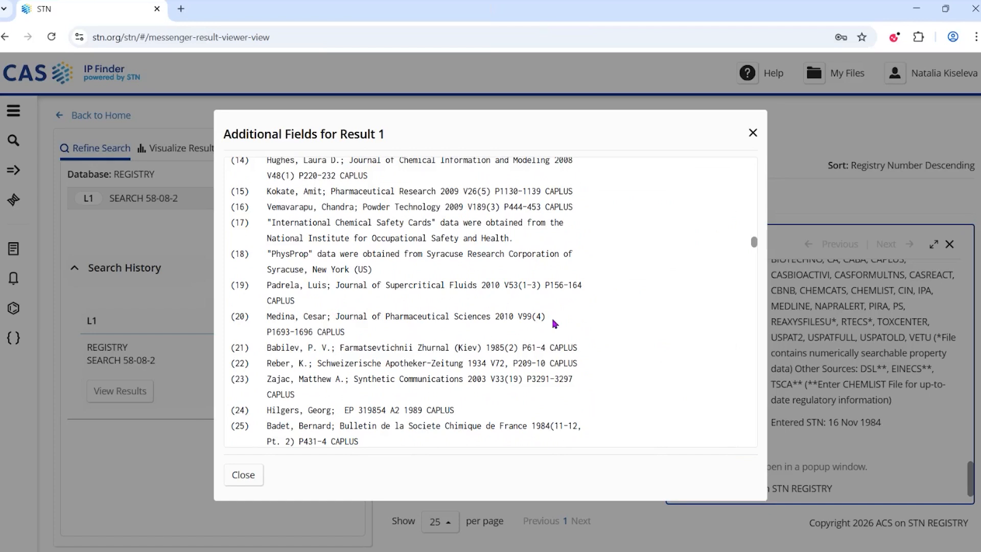
pyautogui.click(753, 133)
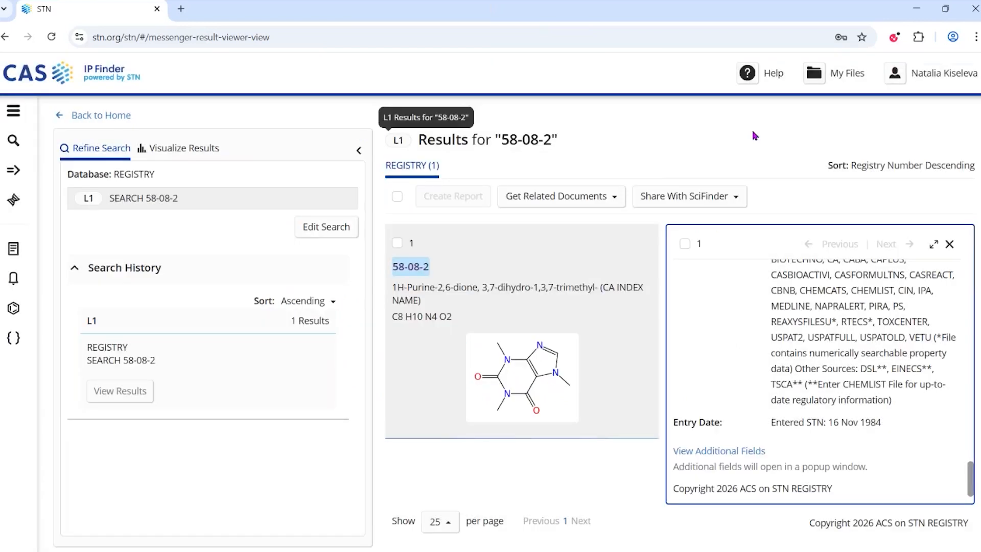
# - Check the options for sharing the result with SciFinder without choosing one
pyautogui.click(691, 204)
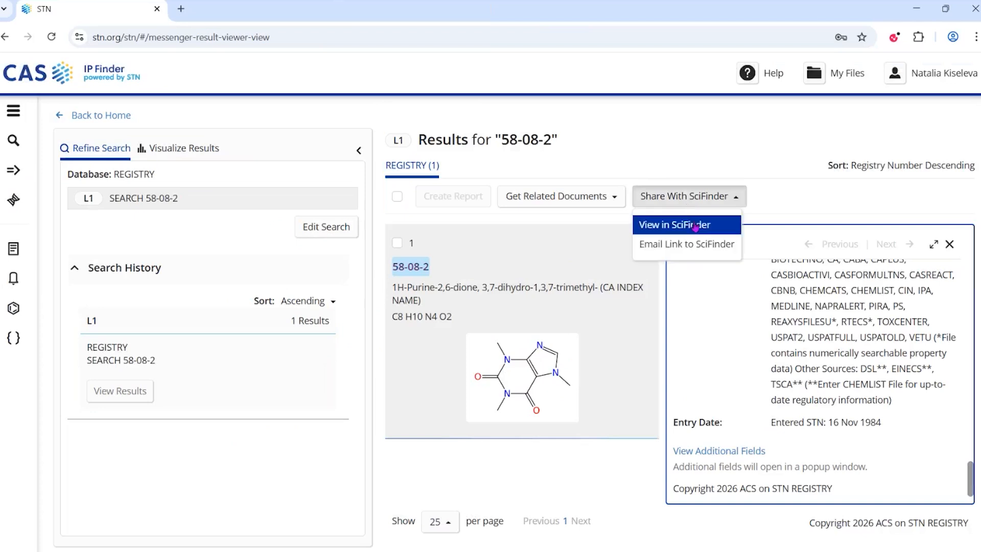
pyautogui.click(768, 202)
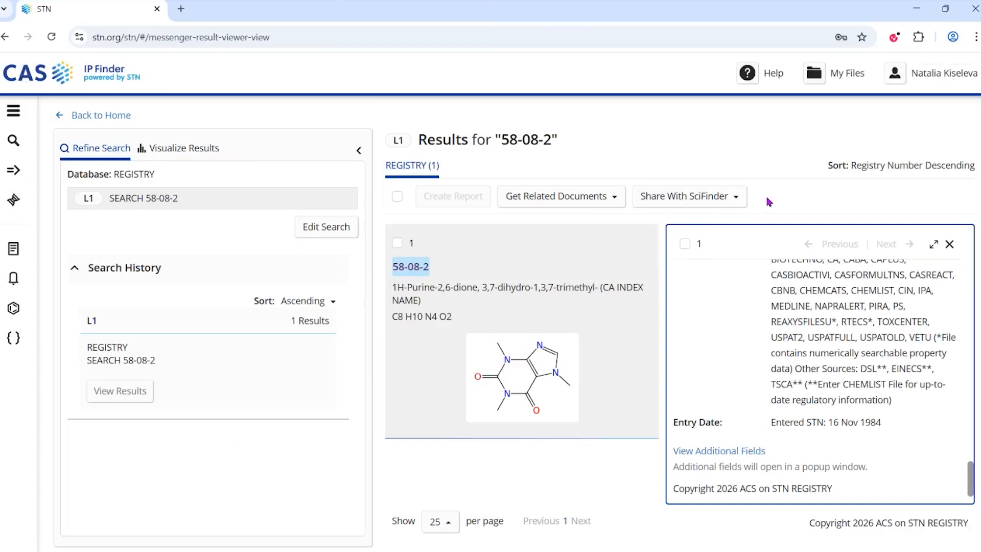
# - Get related CAPLUS documents for all results, including both patents and non-patent literature
pyautogui.click(596, 207)
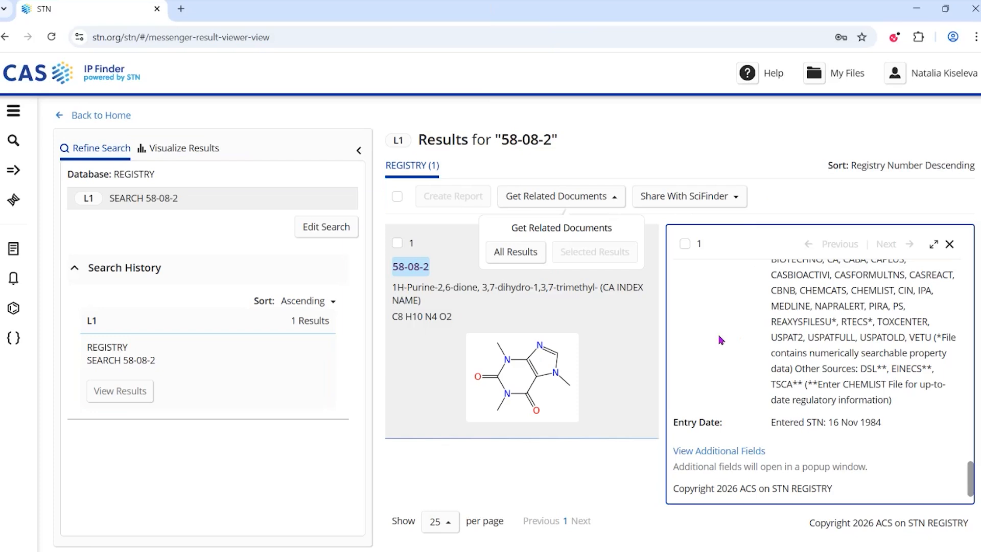
pyautogui.click(511, 254)
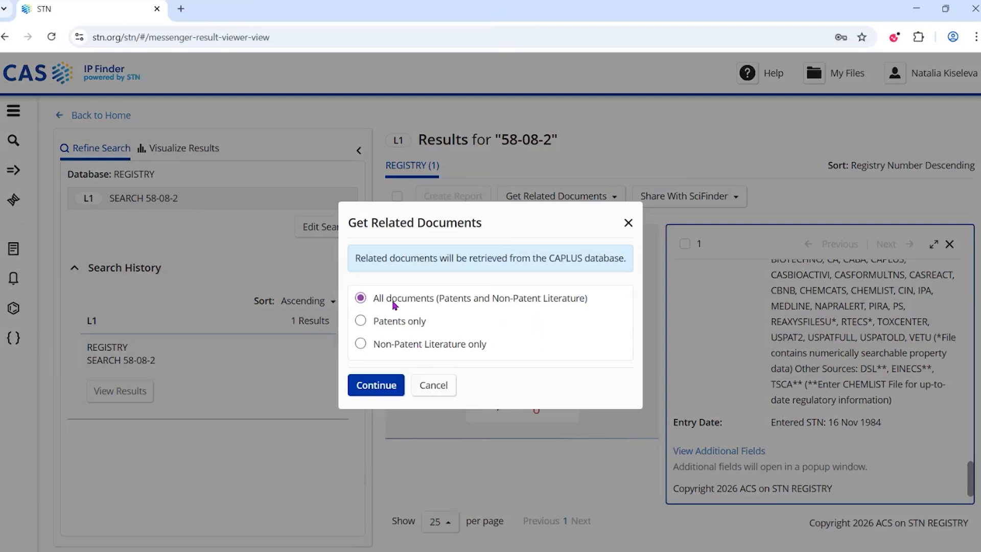
pyautogui.click(375, 390)
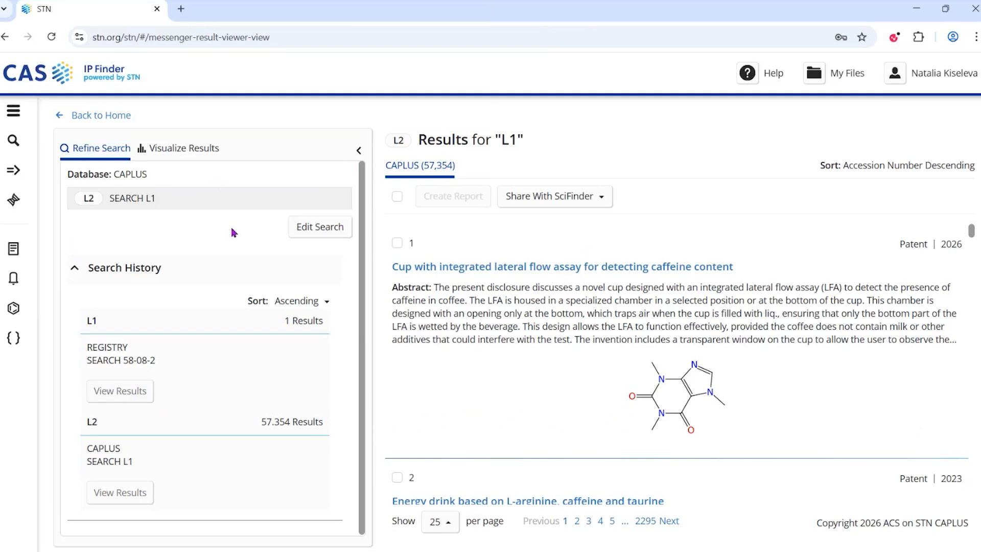
# - Refine the CAPLUS search by adding the Basic Index term insomnia with AND, and run it
pyautogui.click(308, 236)
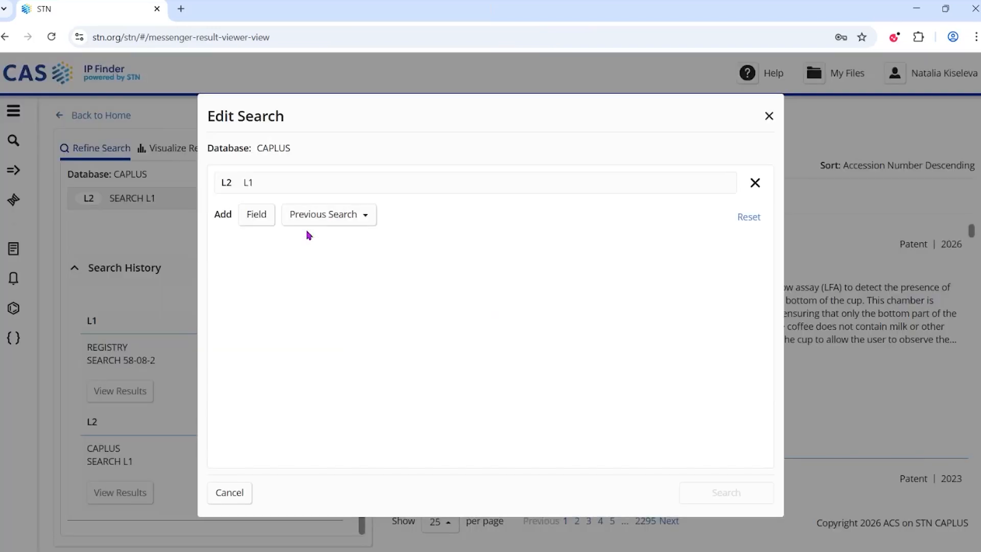
pyautogui.click(262, 220)
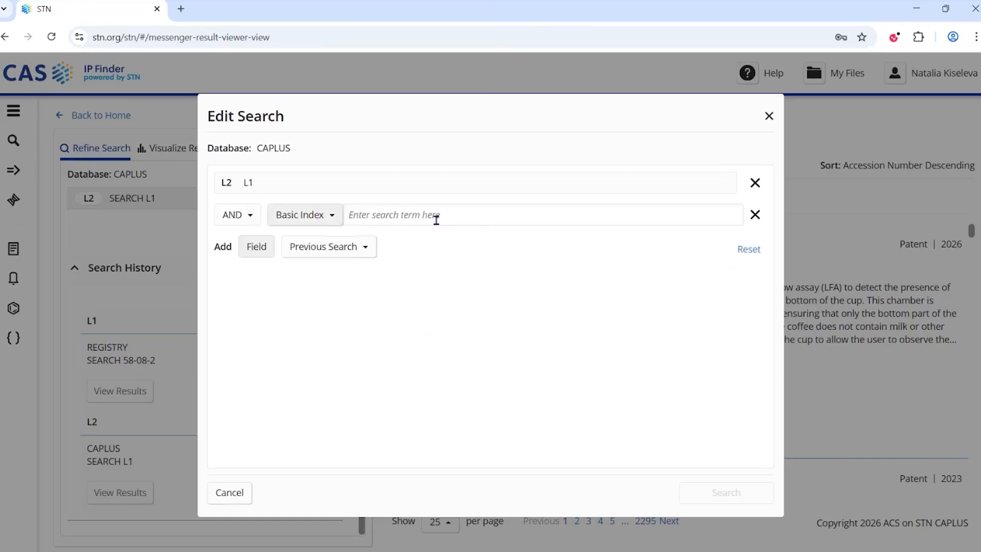
pyautogui.click(318, 217)
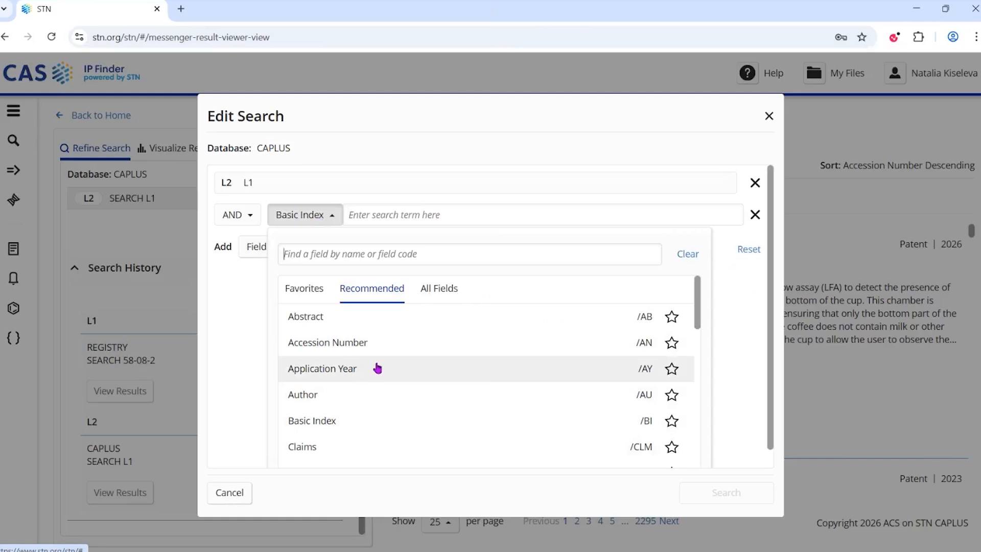
pyautogui.scroll(-1, 374, 364)
pyautogui.scroll(-2, 353, 372)
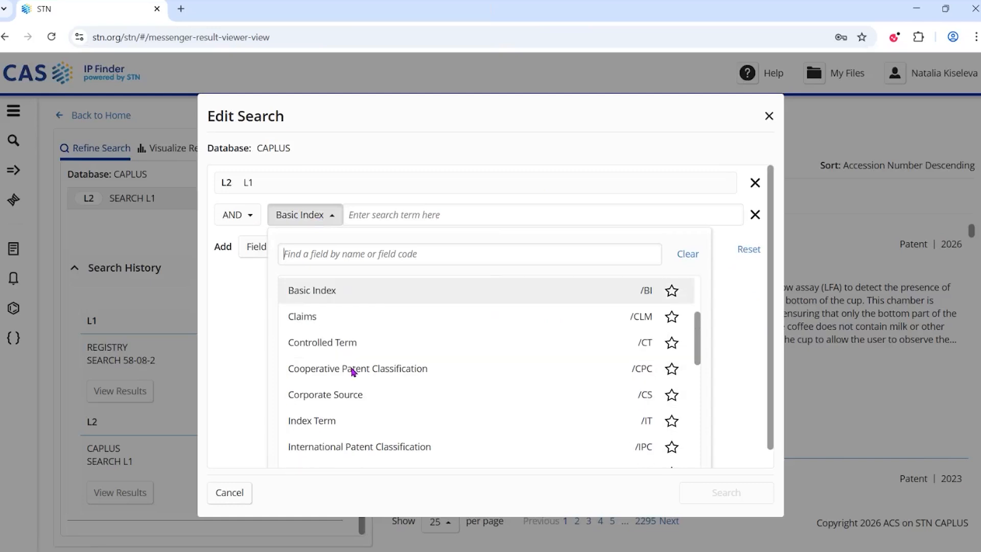
pyautogui.click(367, 215)
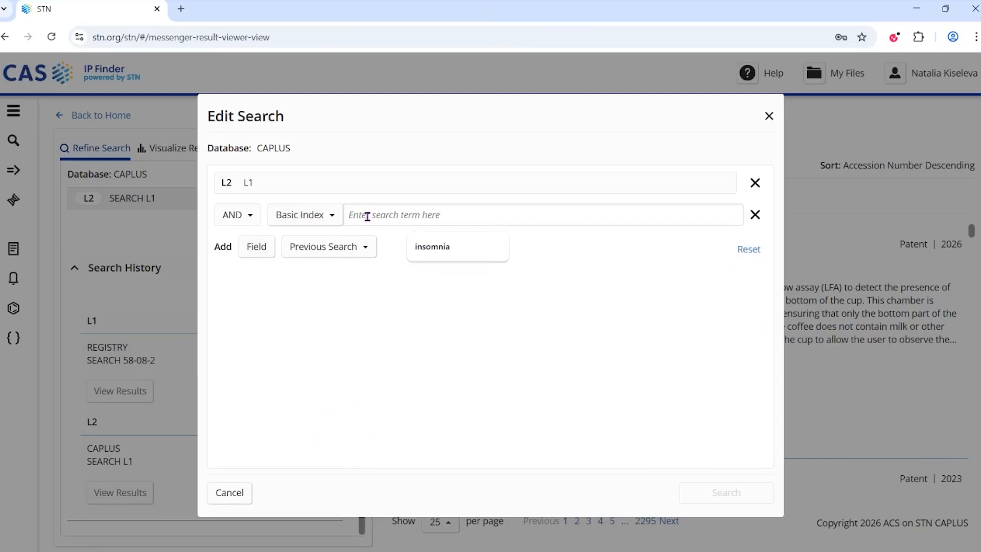
pyautogui.click(440, 249)
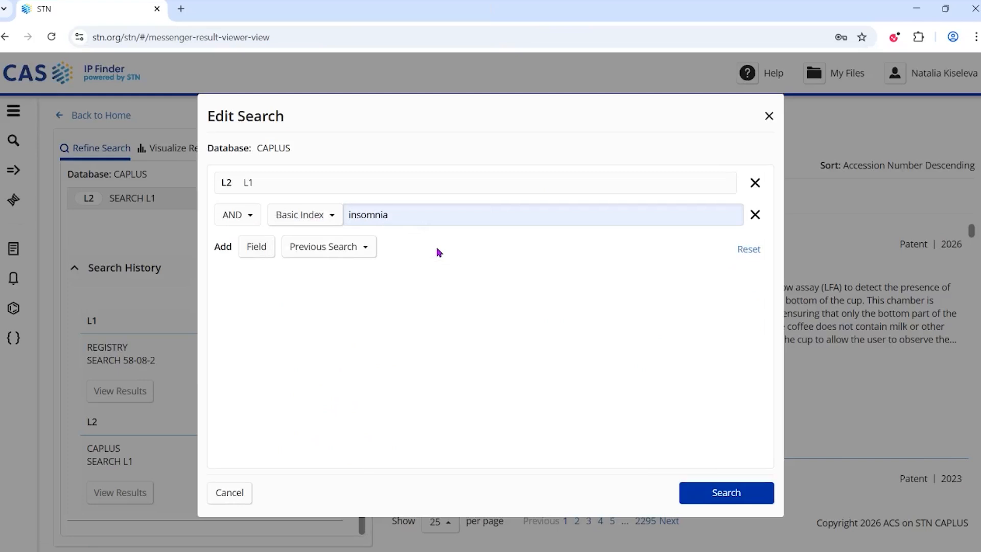
pyautogui.click(729, 498)
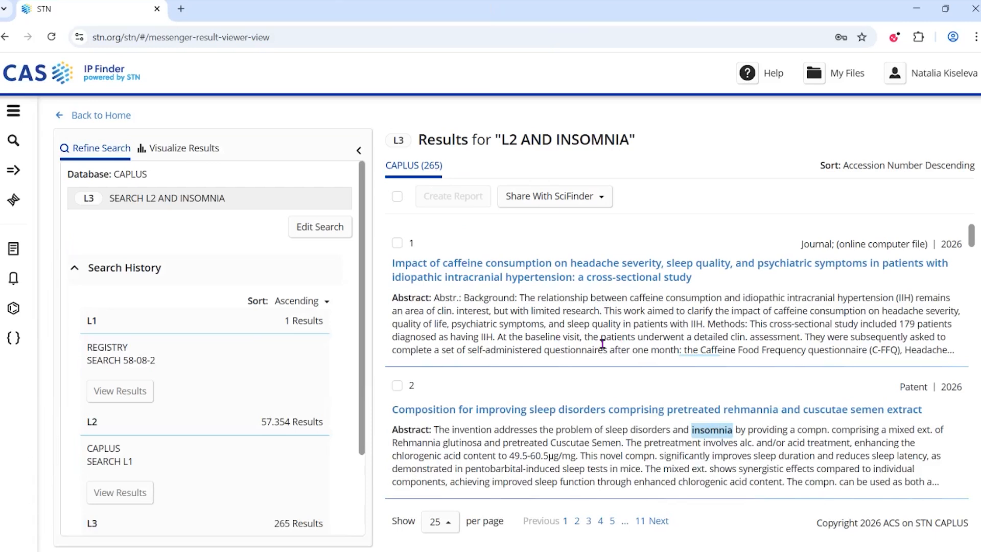
# - View the first CAPLUS record, move on to the second, and open that patent in the interactive PatentPak viewer
pyautogui.click(587, 277)
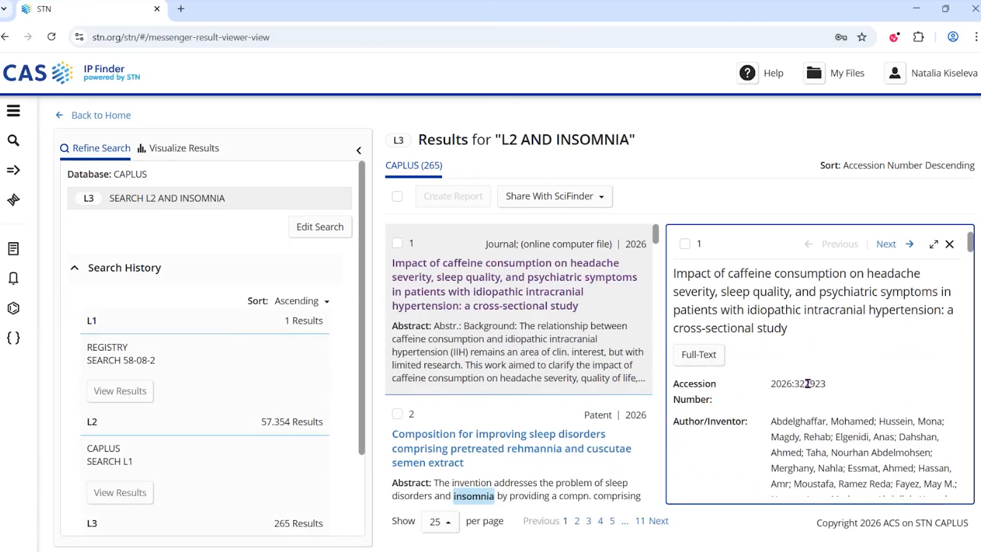
pyautogui.click(890, 247)
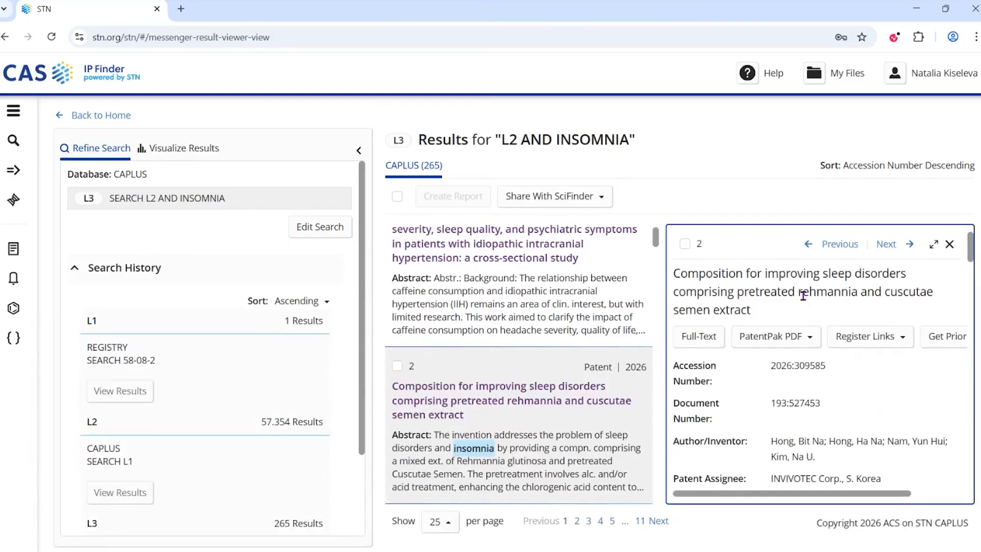
pyautogui.click(777, 339)
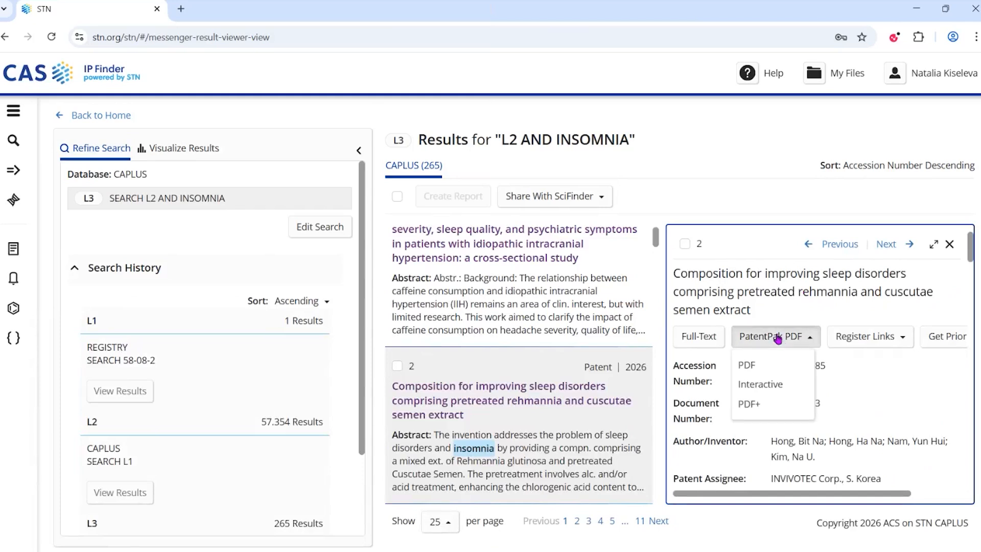
pyautogui.click(764, 390)
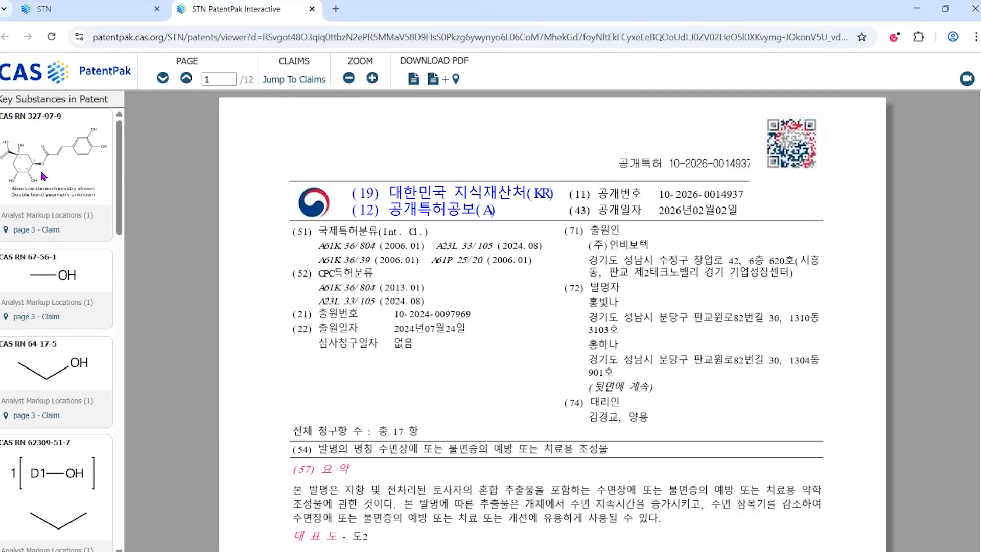
# - Find CAS RN 58-08-2 among the patent's key substances and go to its marked claim location on page 3
pyautogui.scroll(-2, 65, 243)
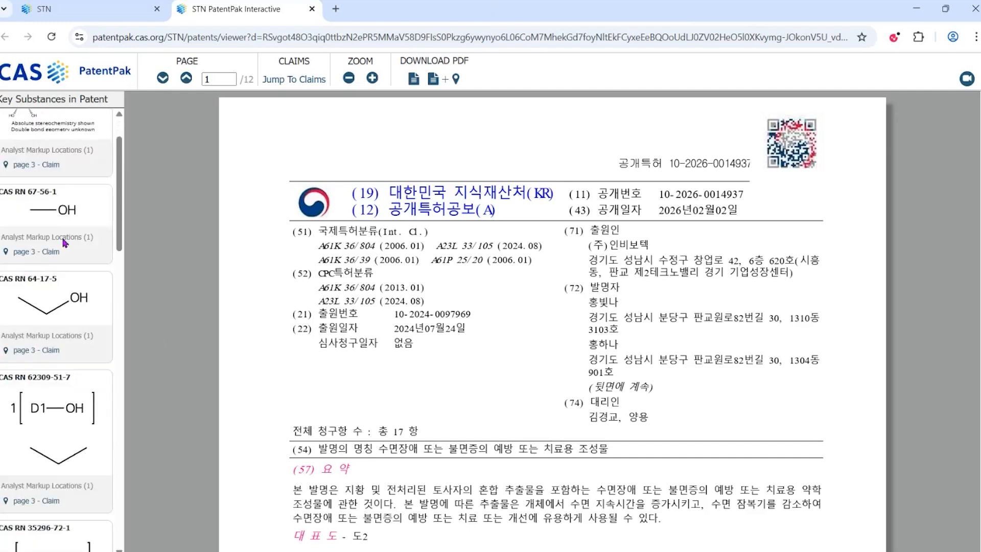
pyautogui.scroll(-20, 65, 242)
pyautogui.scroll(-8, 64, 242)
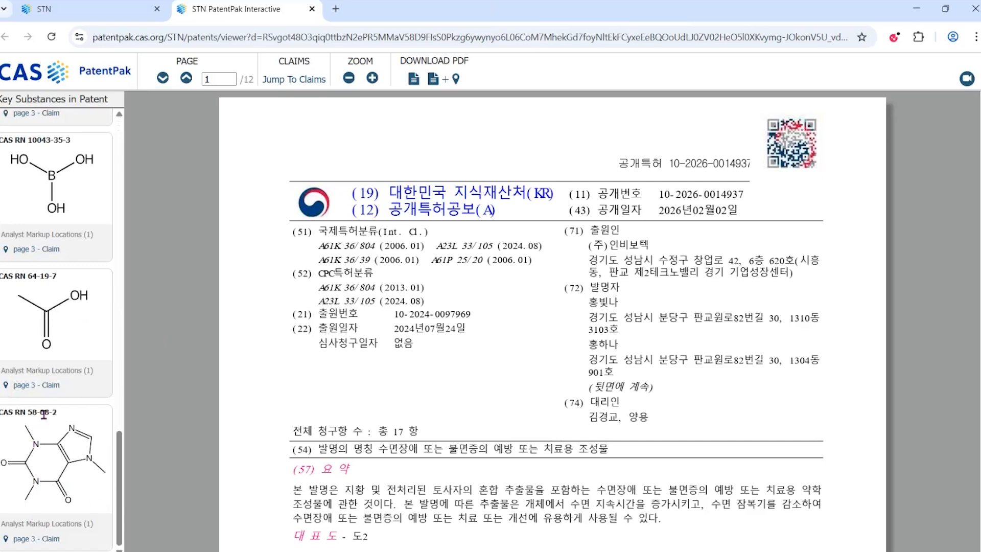
pyautogui.click(35, 539)
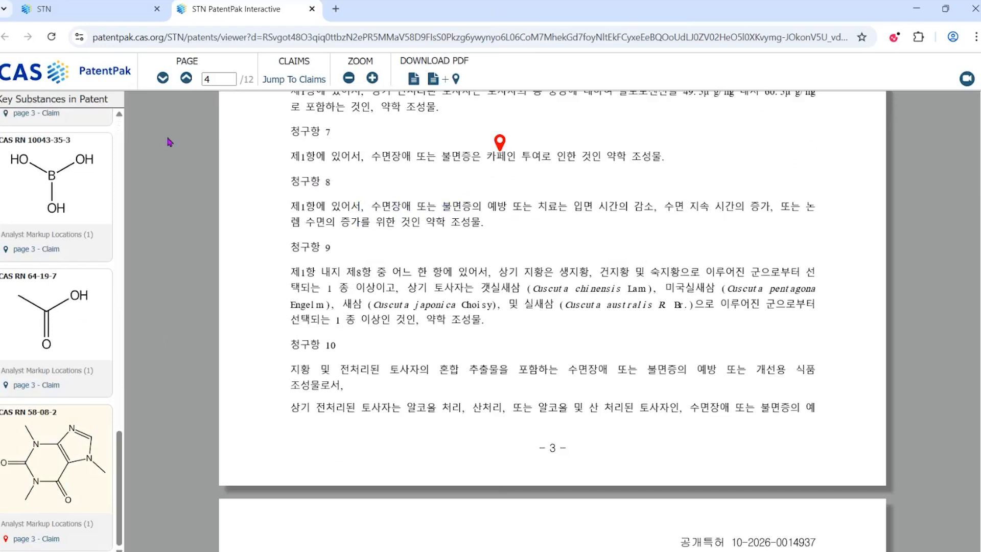
# - Return to STN, search REGISTRY for "58-08-2 or 72238-85-8 or 8000-95-1 or 78072-66-9", and look through the resulting substances
pyautogui.click(59, 9)
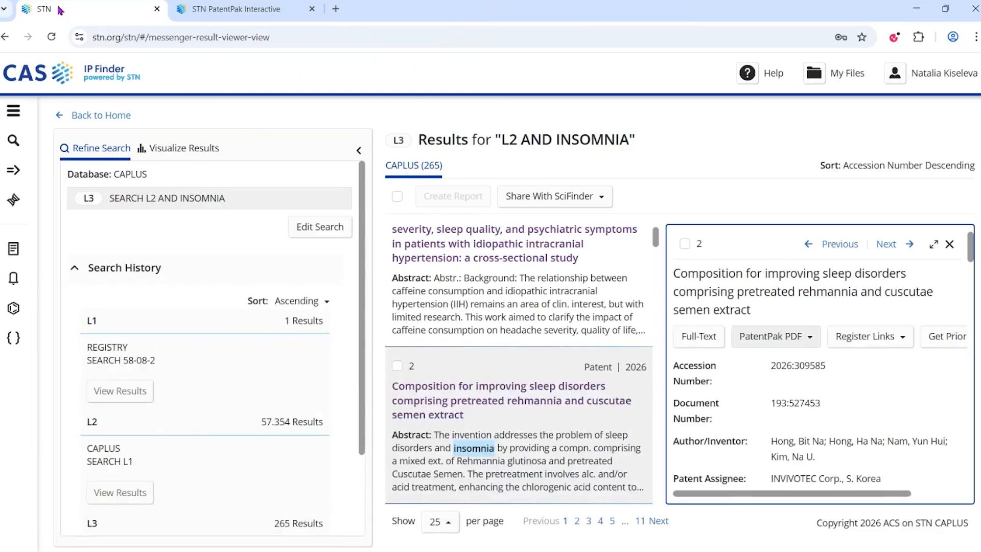
pyautogui.click(14, 141)
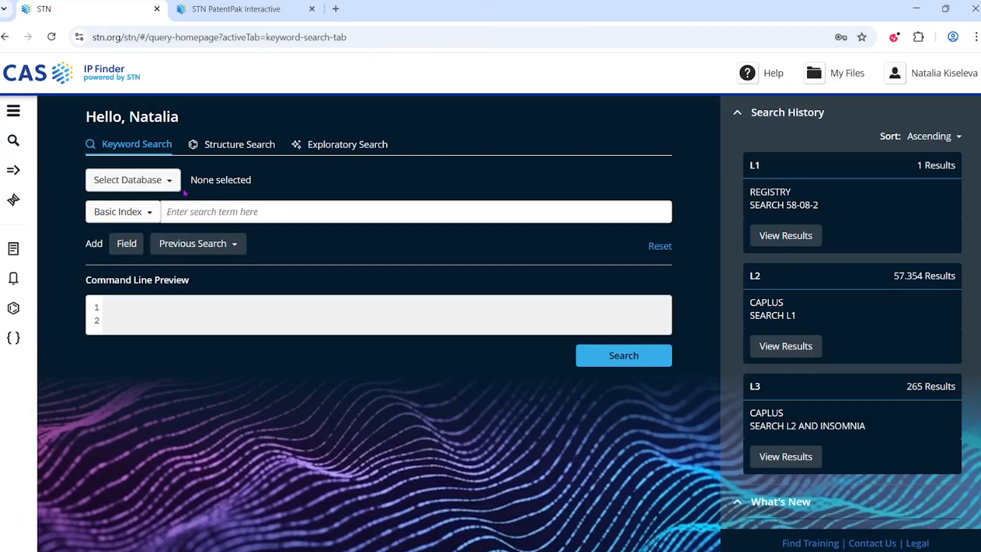
pyautogui.click(161, 183)
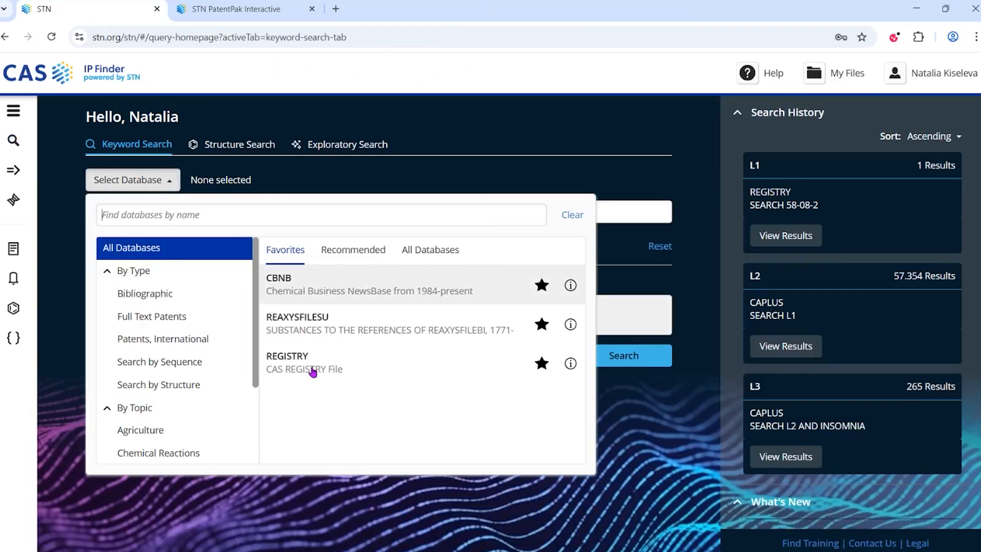
pyautogui.click(313, 366)
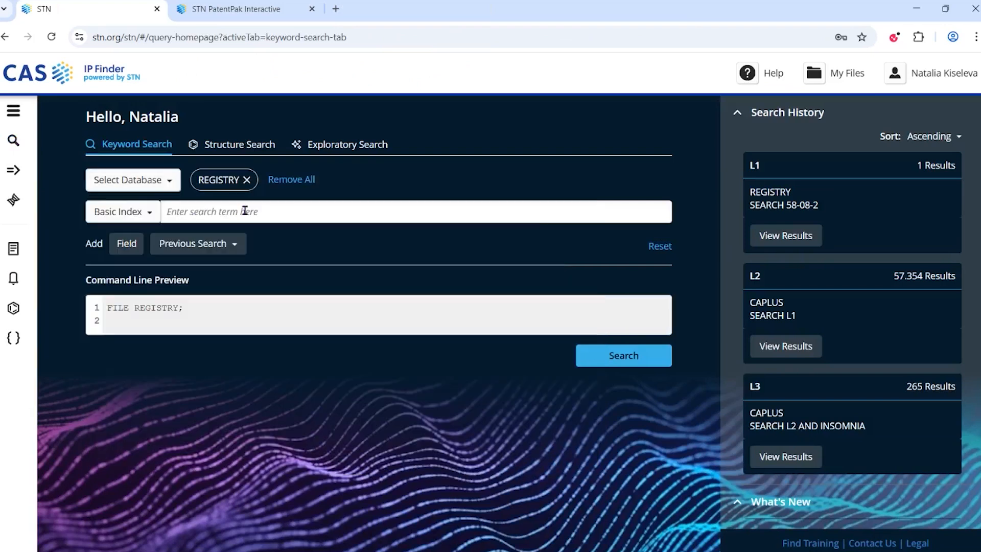
pyautogui.click(194, 211)
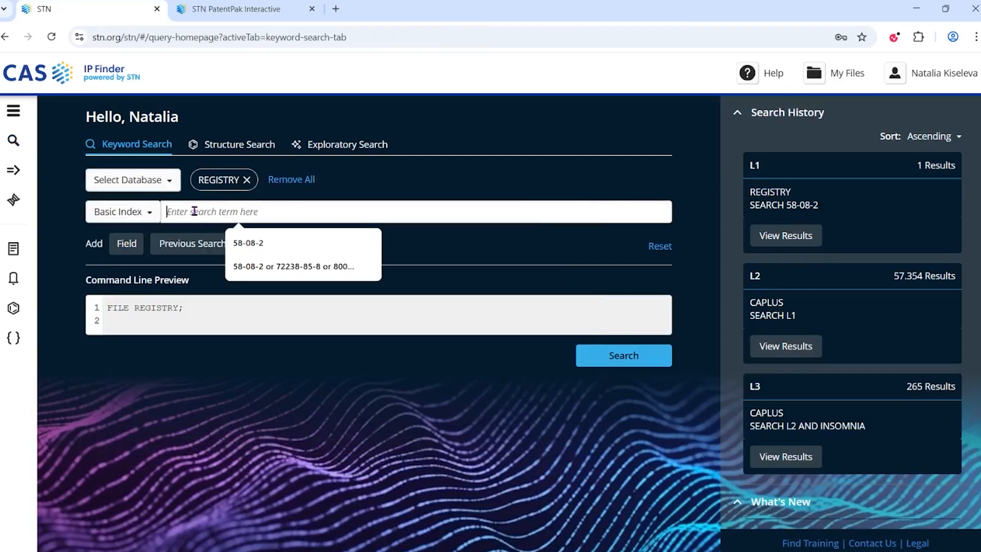
pyautogui.click(294, 266)
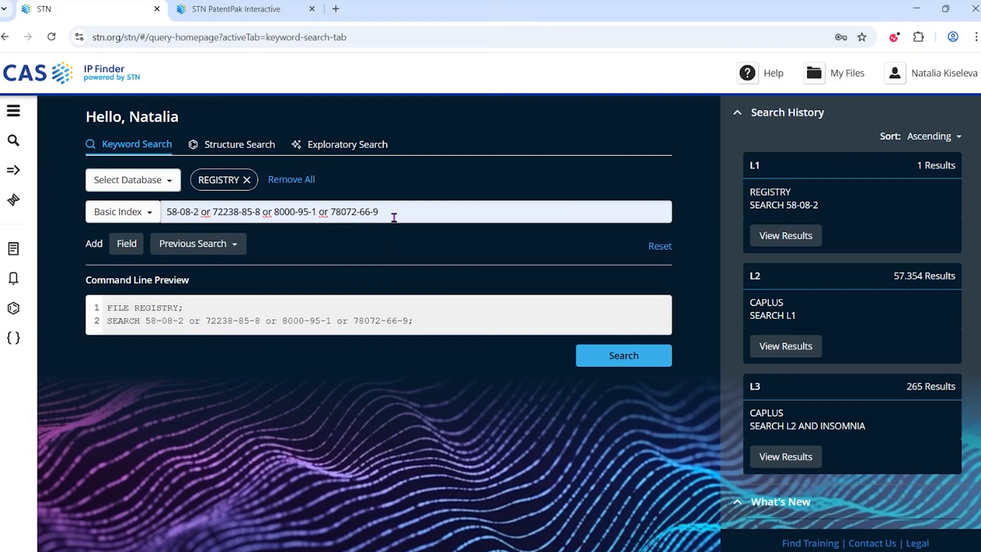
pyautogui.click(622, 361)
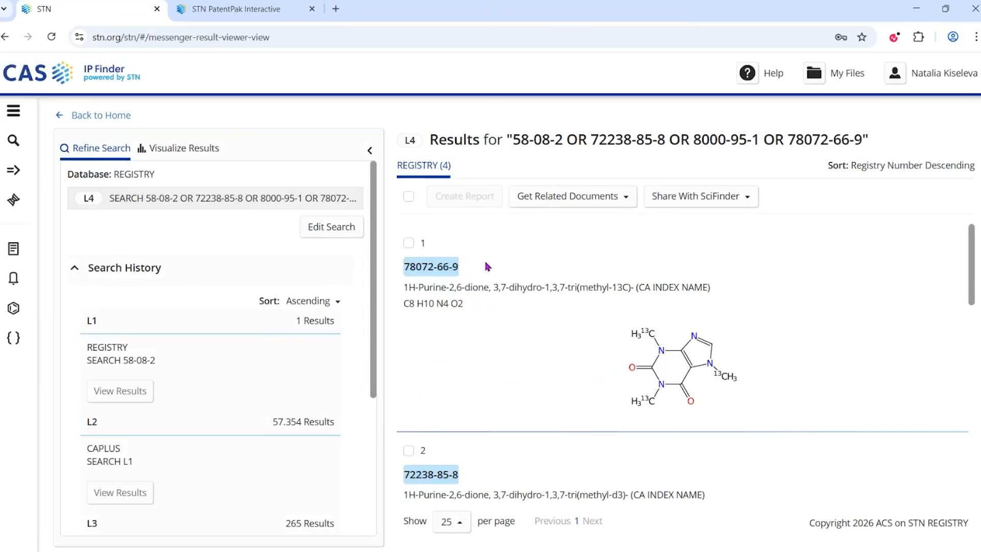
pyautogui.scroll(-5, 613, 344)
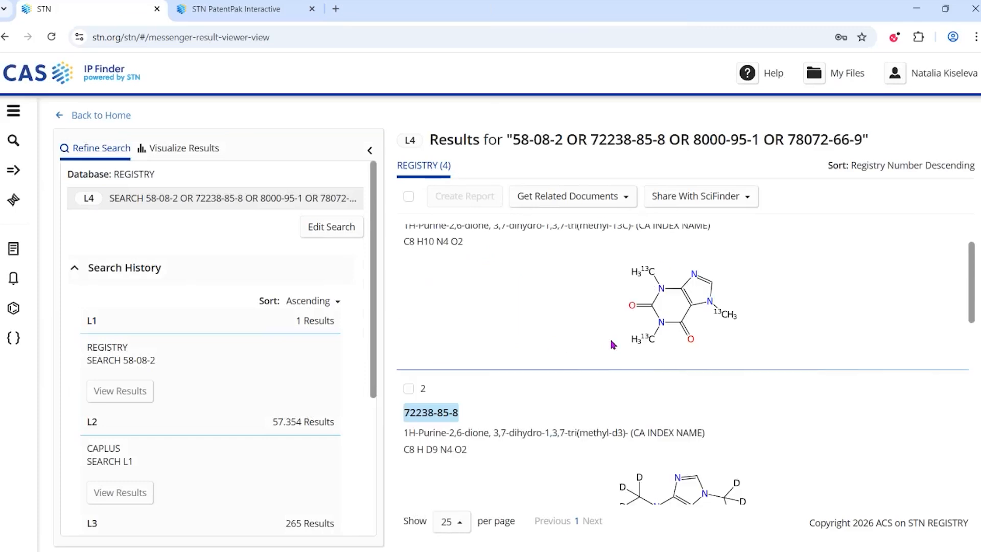
pyautogui.scroll(-8, 612, 344)
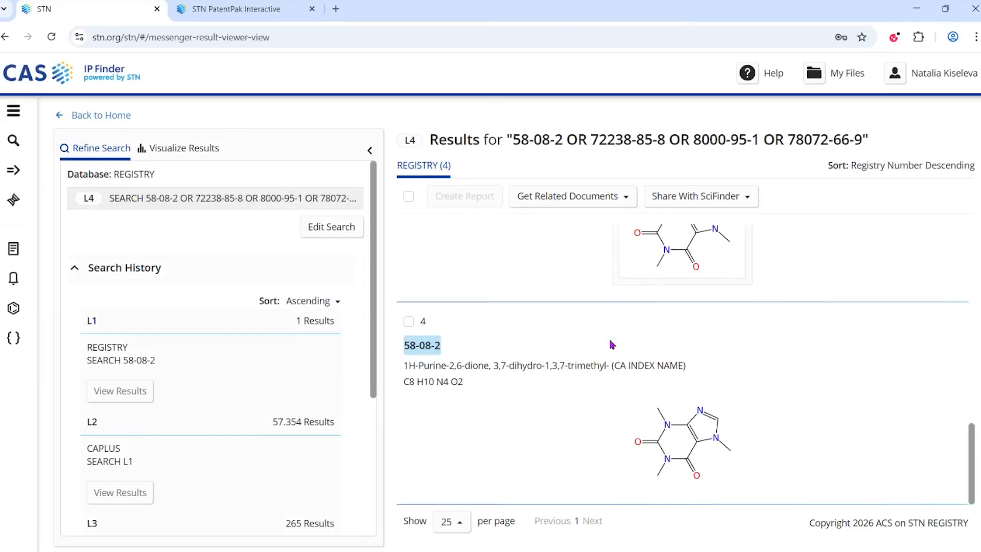
# - Start a new keyword search with REAXYSFILESU as the selected database
pyautogui.click(12, 142)
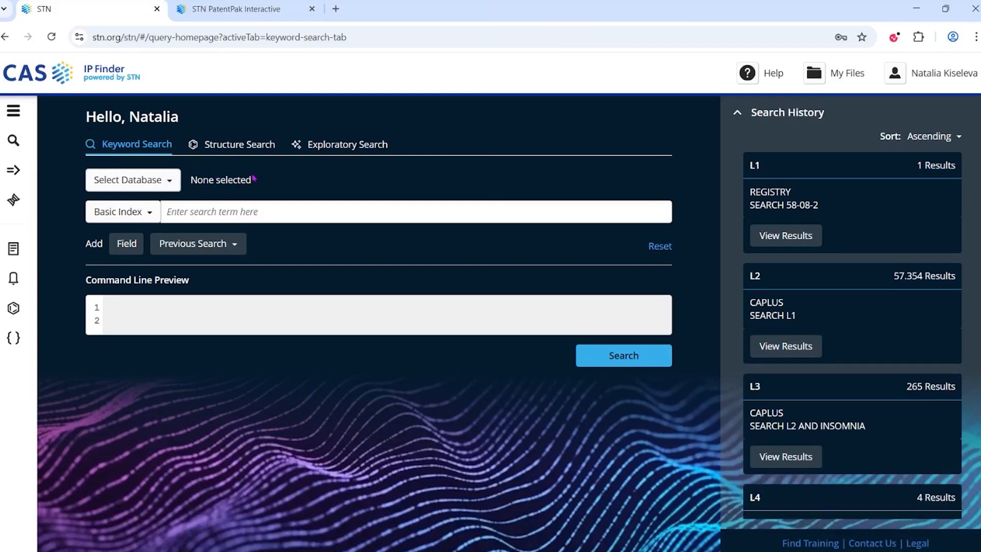
pyautogui.click(163, 185)
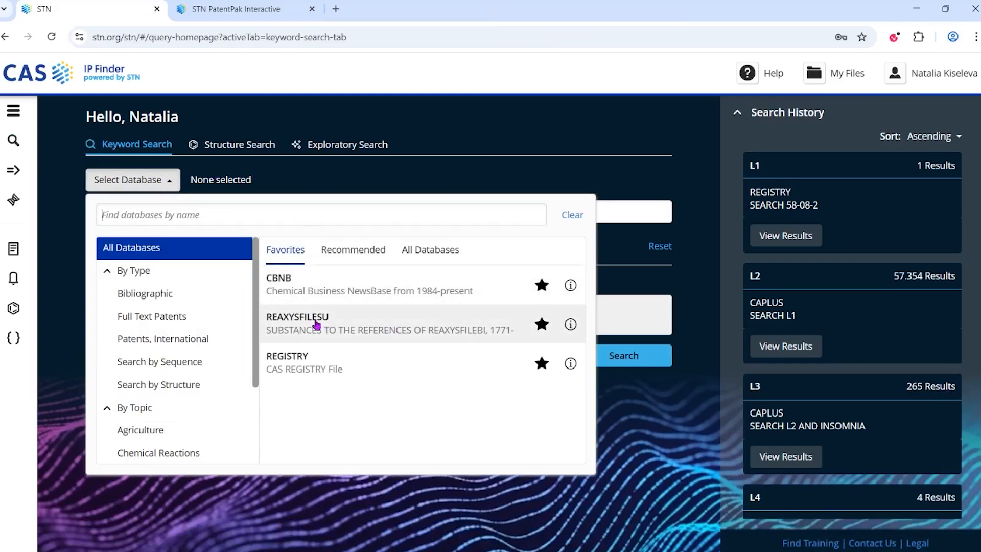
pyautogui.click(316, 325)
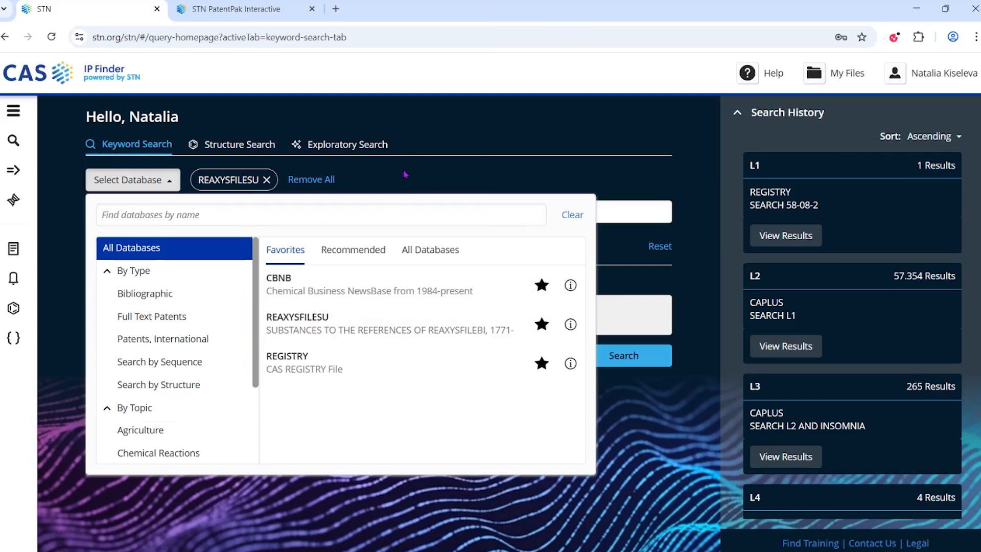
pyautogui.click(376, 176)
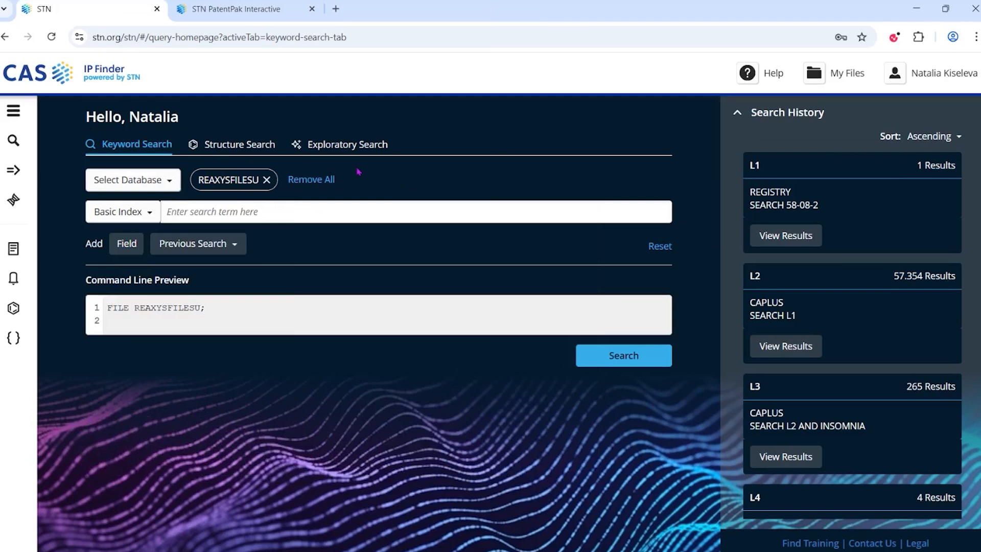
# - Search the CAS Registry Number field for 58-08-2
pyautogui.click(125, 214)
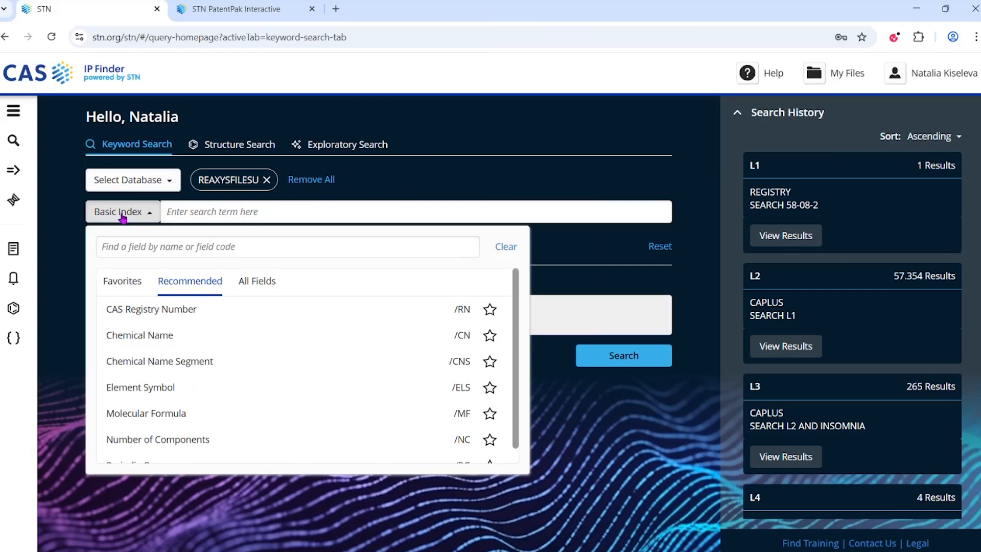
pyautogui.click(183, 316)
pyautogui.click(245, 210)
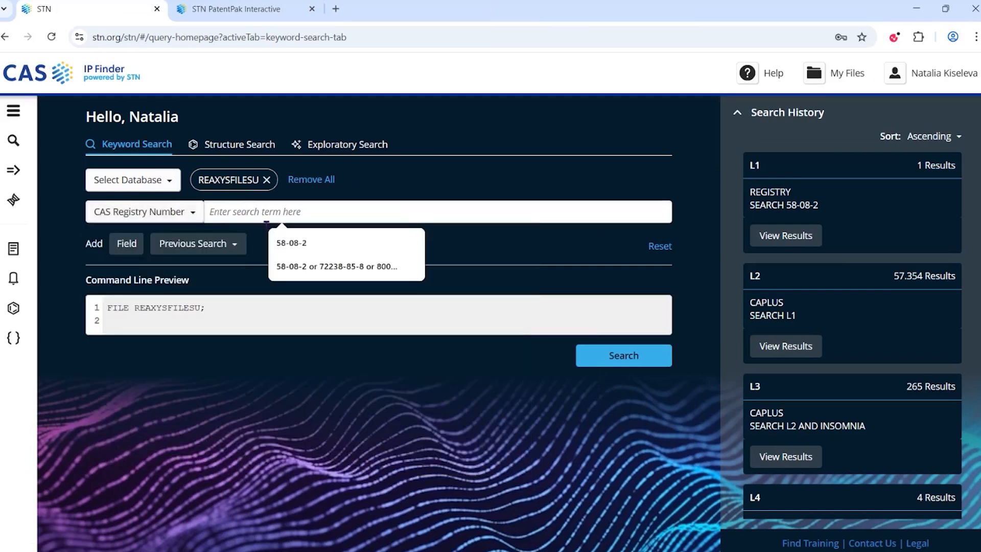
pyautogui.click(280, 243)
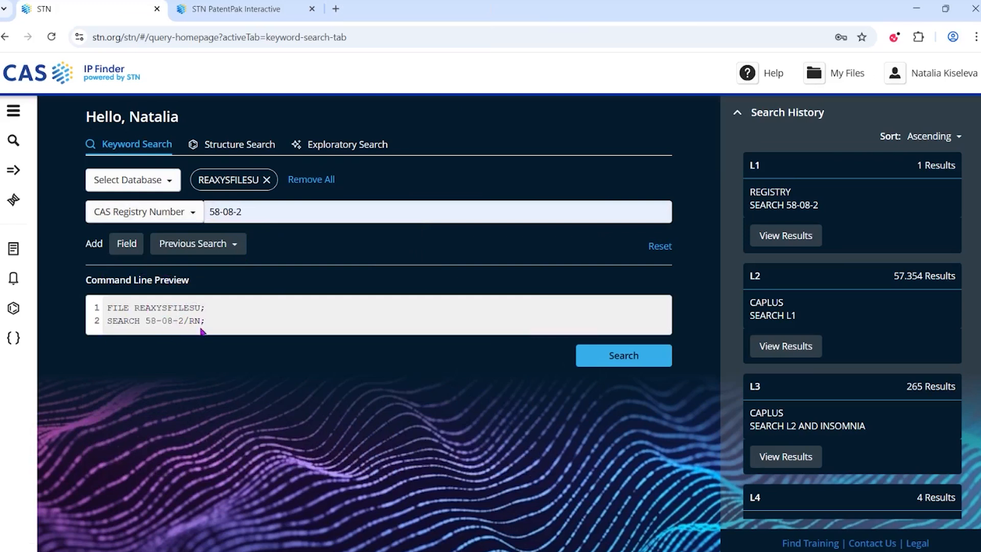
pyautogui.click(627, 359)
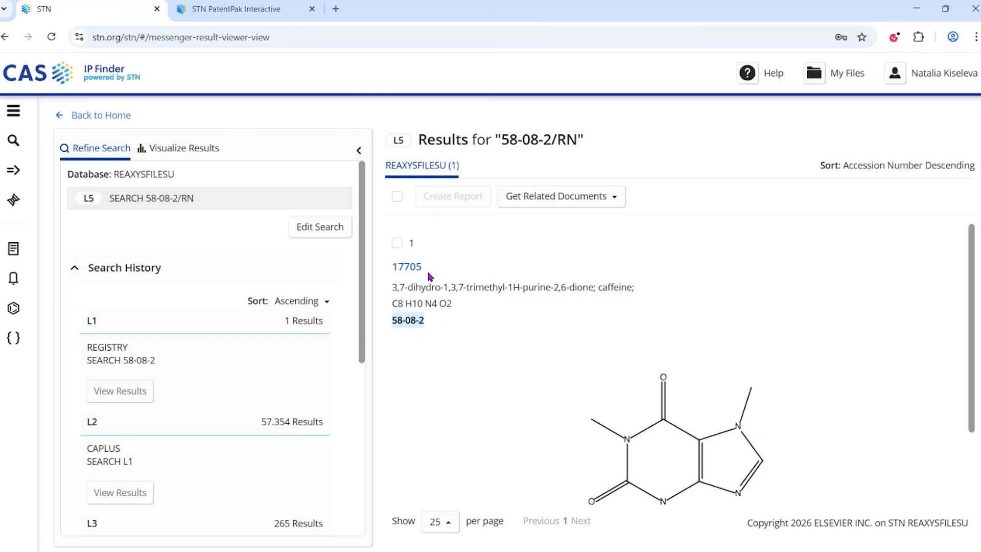
# - Open the caffeine record in the REAXYSFILESU results and review its names, structure, formulas and reference counts
pyautogui.click(414, 274)
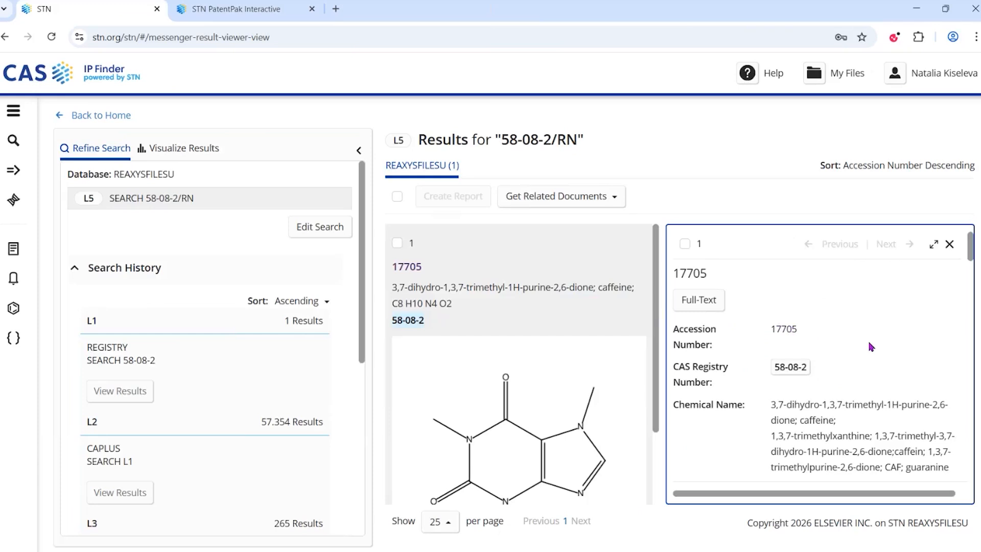
pyautogui.scroll(-5, 854, 335)
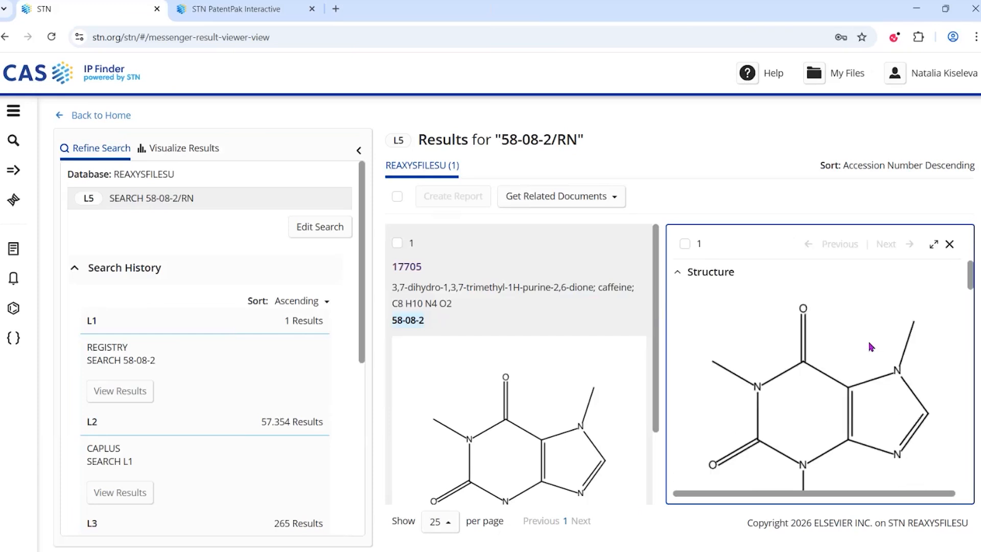
pyautogui.scroll(-2, 869, 343)
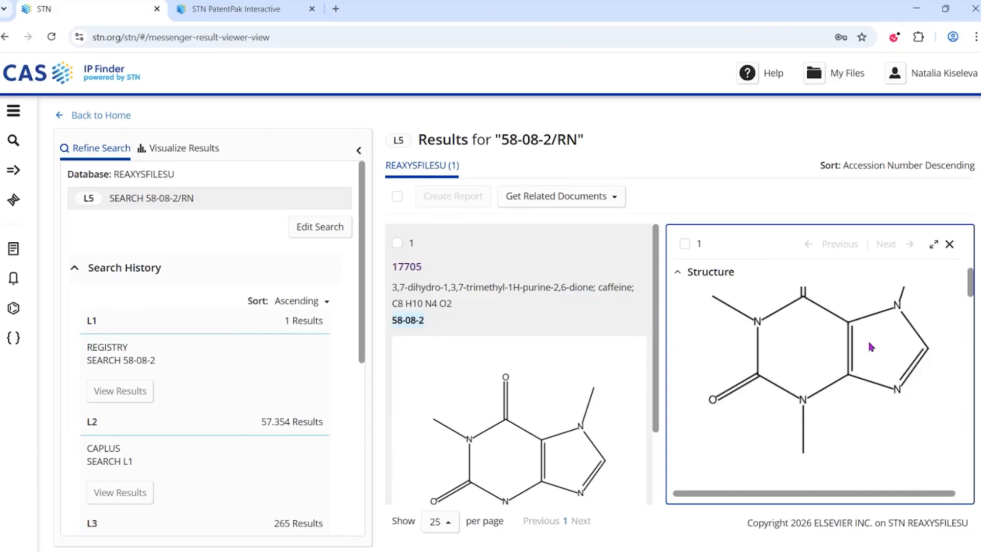
pyautogui.scroll(-4, 871, 347)
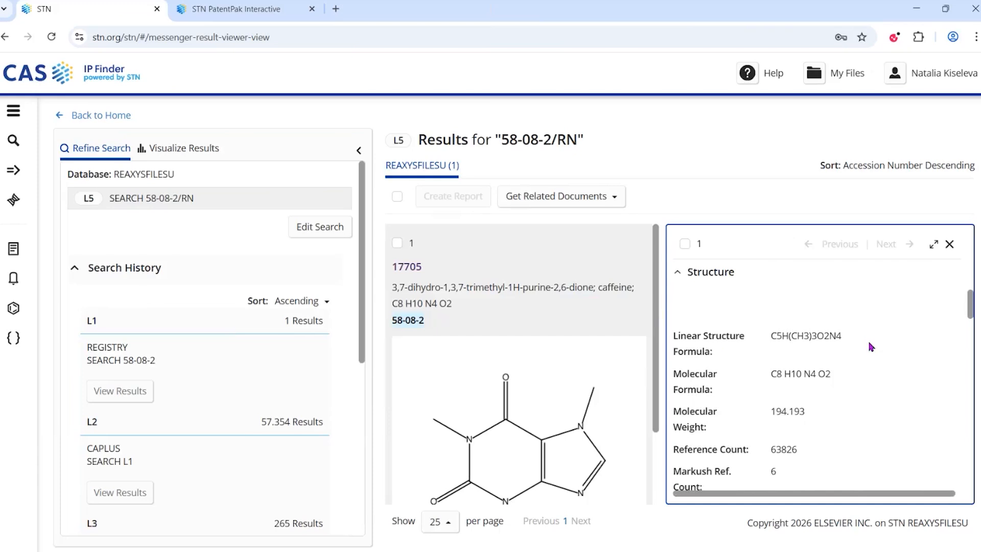
# - Retrieve the related documents for all results from REAXYSFILEBI, limited to patents only
pyautogui.click(525, 201)
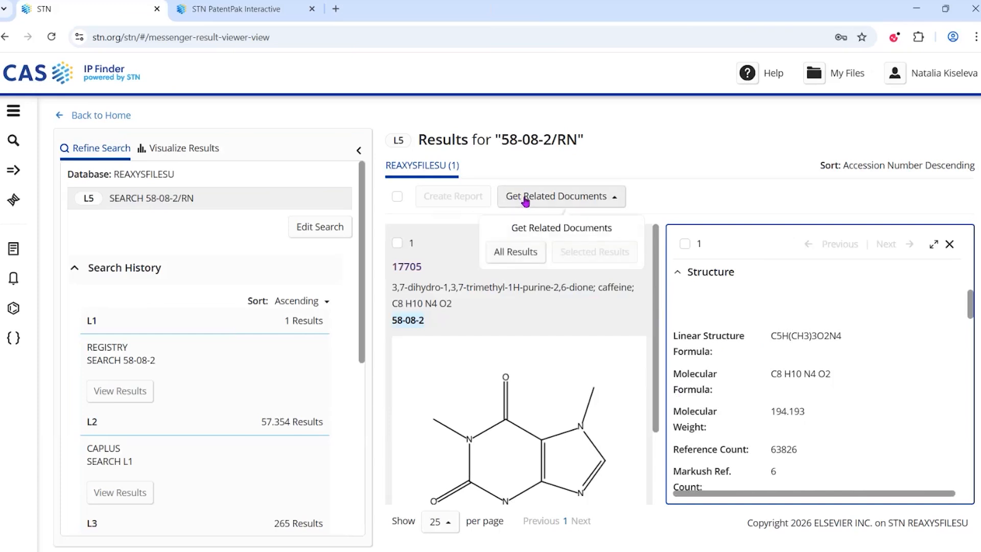
pyautogui.click(517, 254)
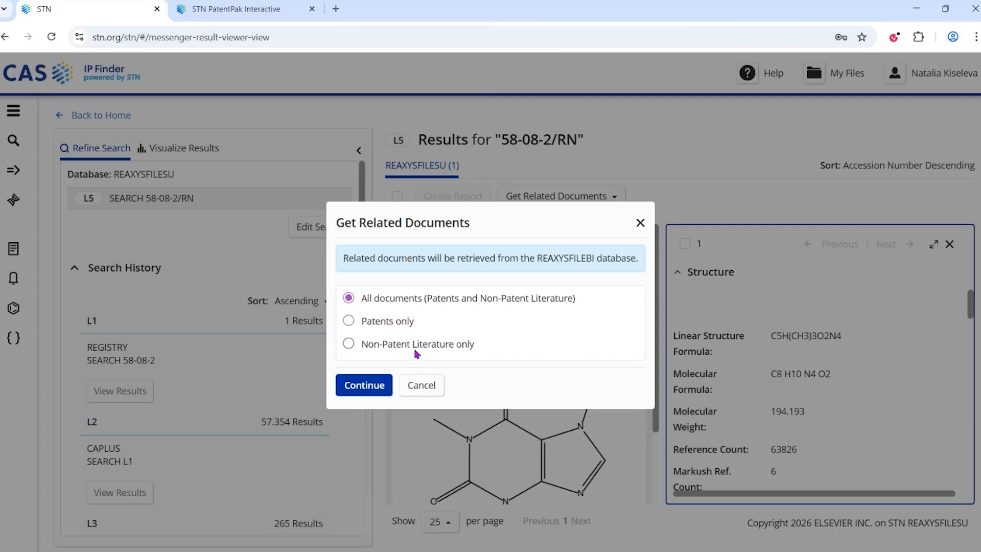
pyautogui.click(349, 321)
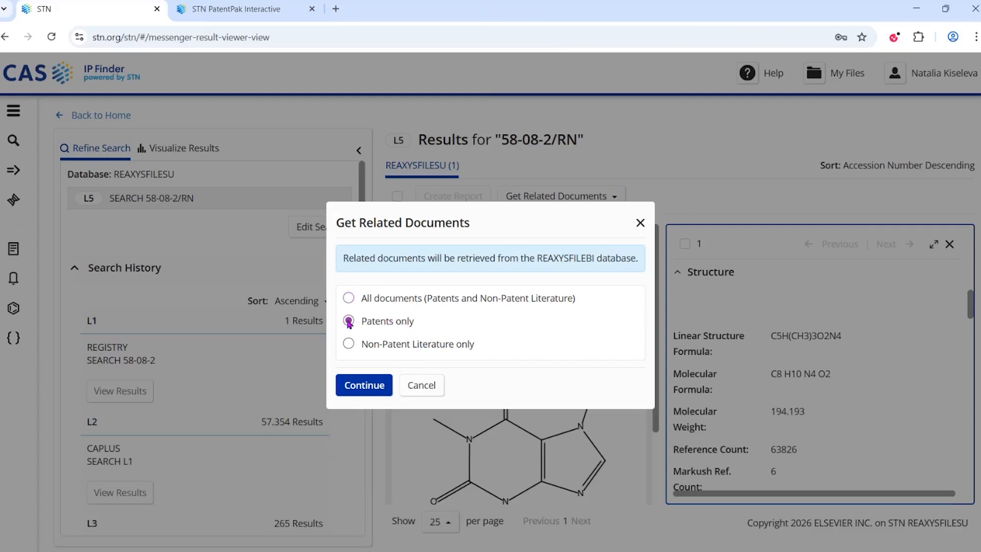
pyautogui.click(357, 391)
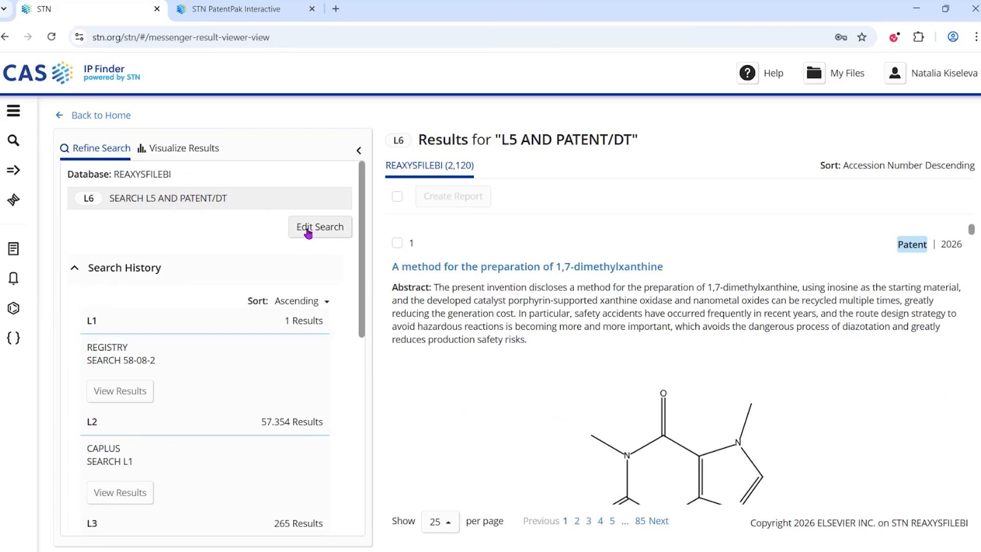
# - Start a new keyword search with CBNB as the selected database
pyautogui.click(12, 142)
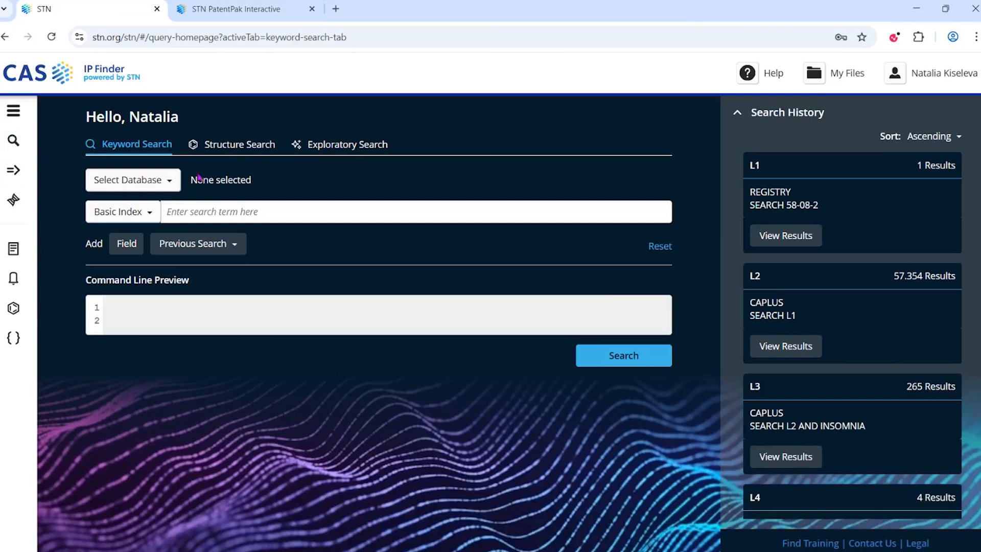
pyautogui.click(148, 181)
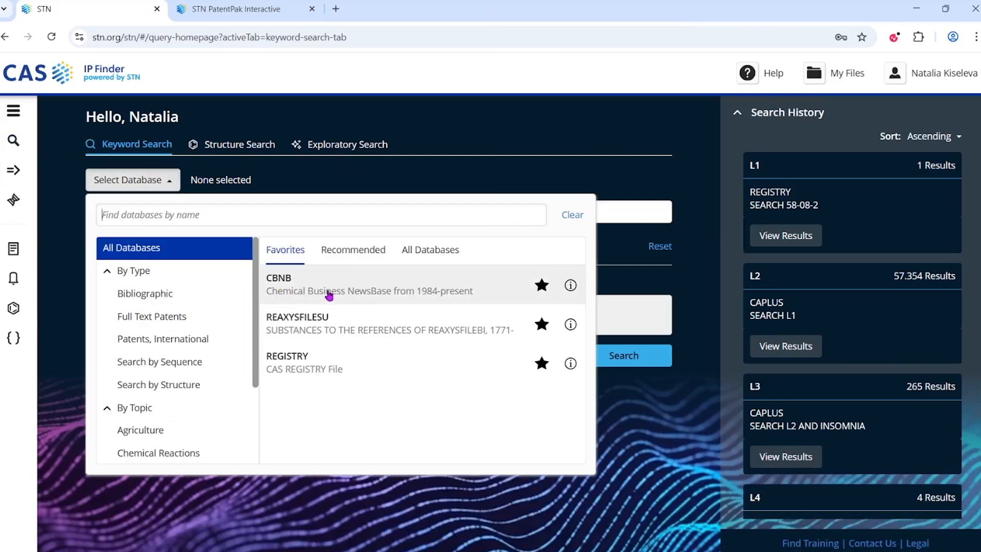
pyautogui.click(326, 291)
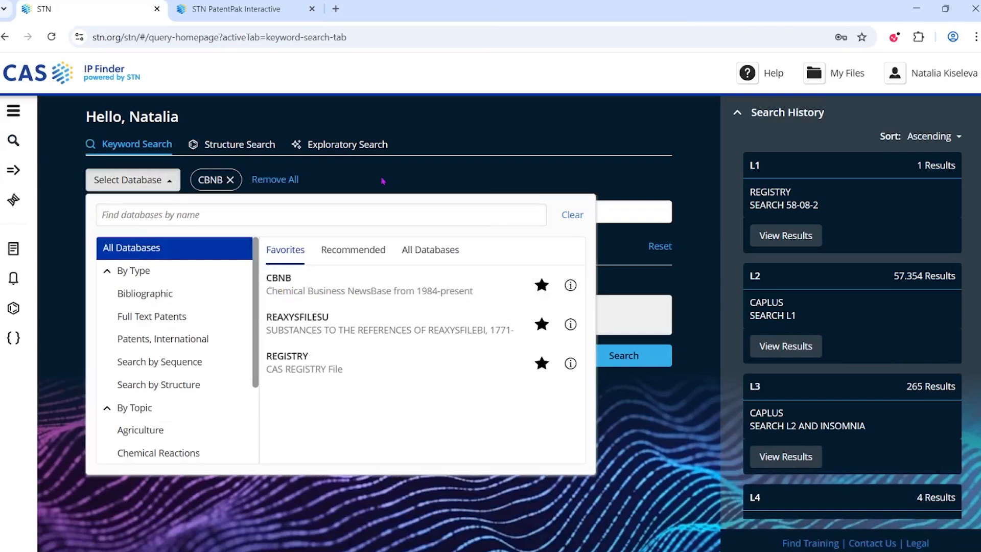
pyautogui.click(132, 180)
# - Search the CAS Registry Number field of CBNB for 58-08-2
pyautogui.click(137, 213)
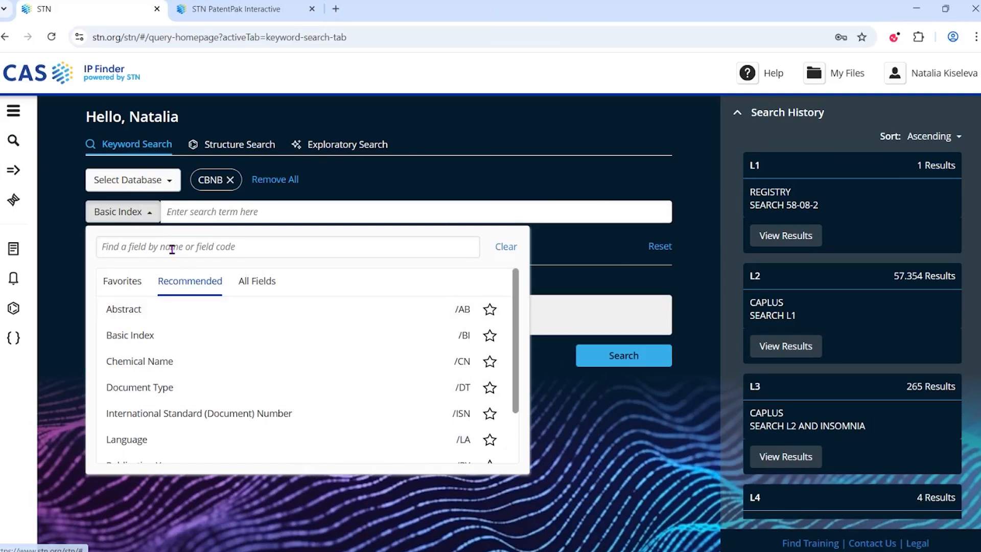
pyautogui.write('reg')
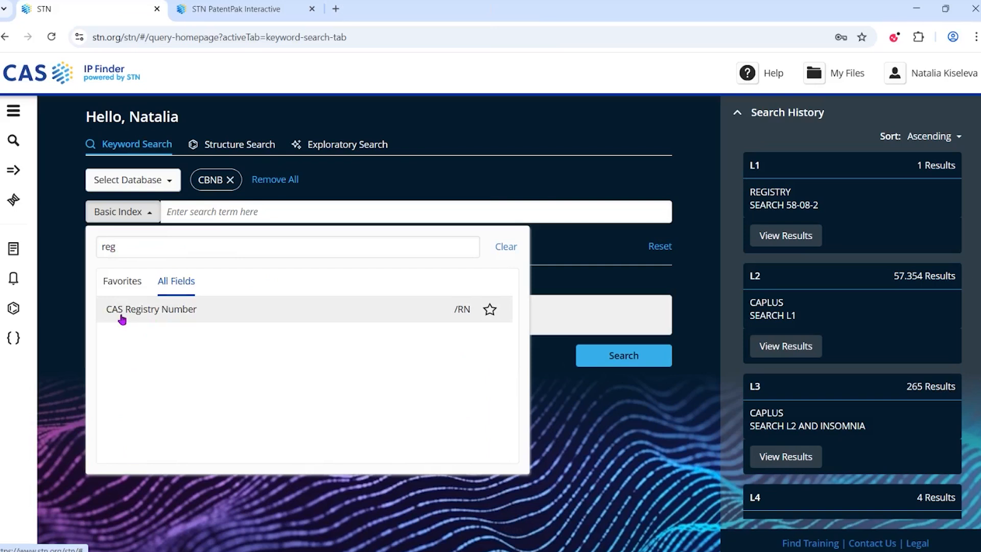
pyautogui.click(145, 309)
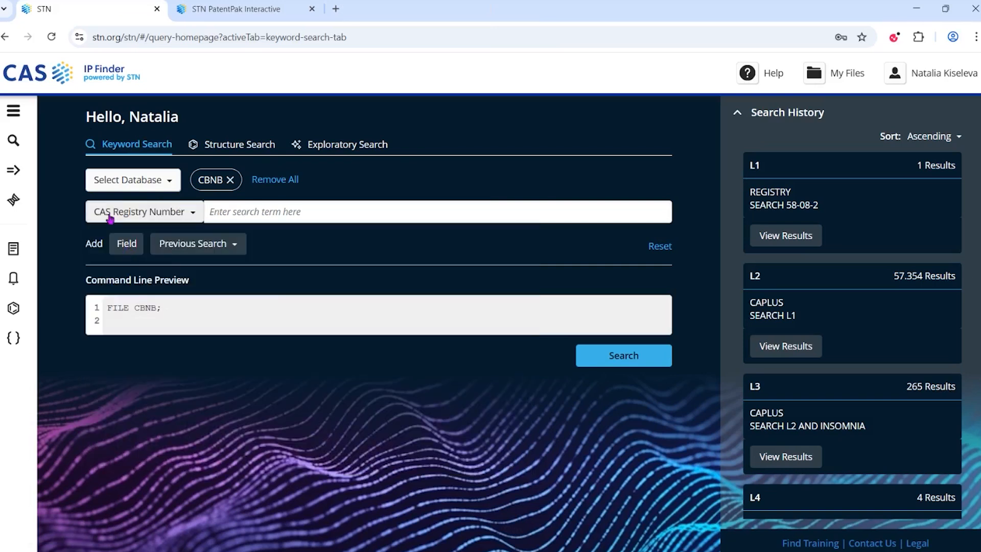
pyautogui.click(219, 211)
pyautogui.click(307, 247)
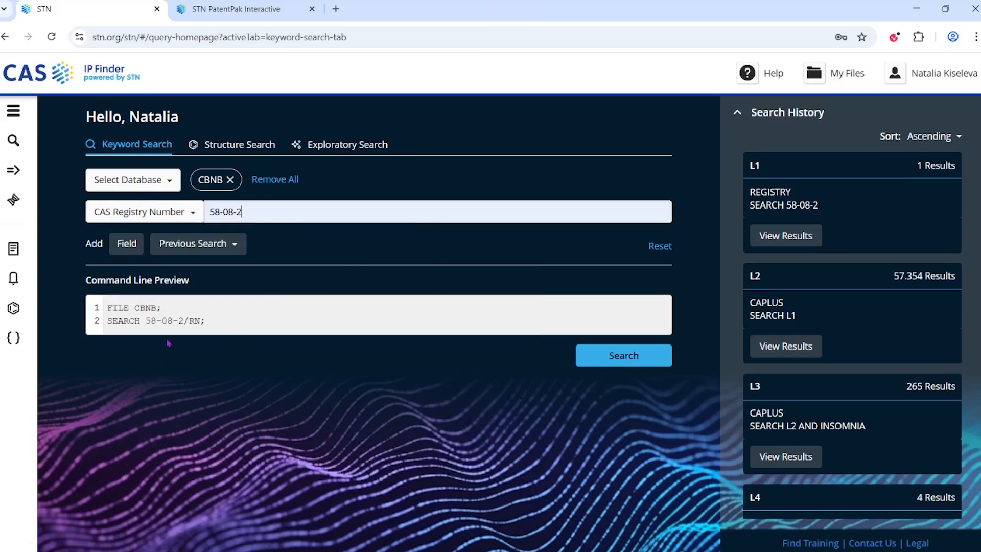
pyautogui.click(605, 358)
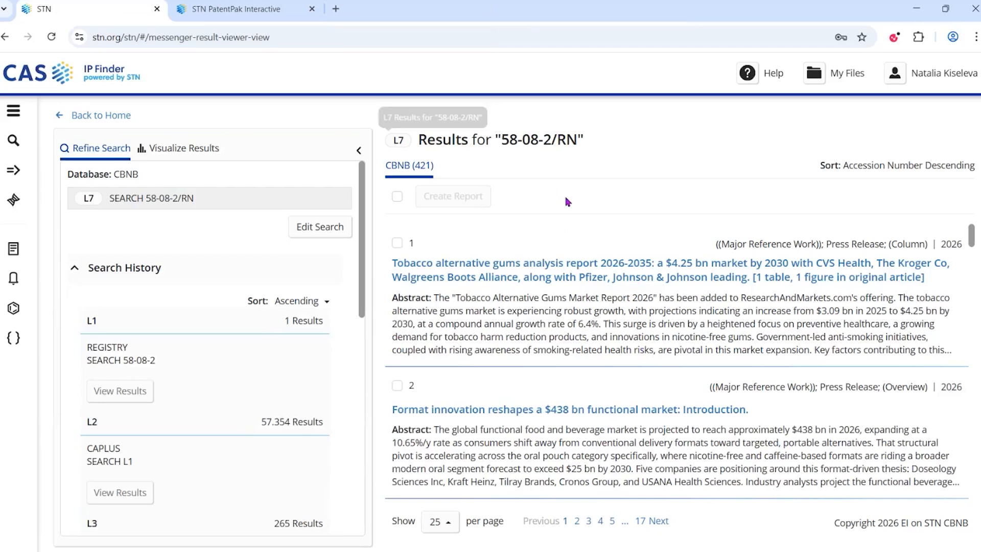
# - Open the first CBNB result on tobacco alternative gums, read through its record, and check its additional fields for CAS Registry Numbers
pyautogui.click(553, 271)
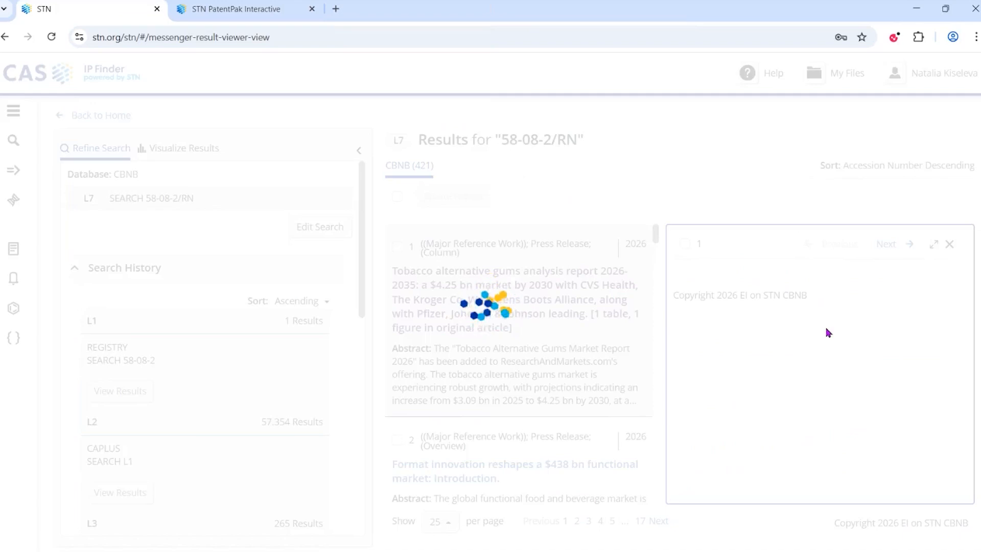
pyautogui.scroll(-4, 751, 330)
pyautogui.scroll(-6, 912, 341)
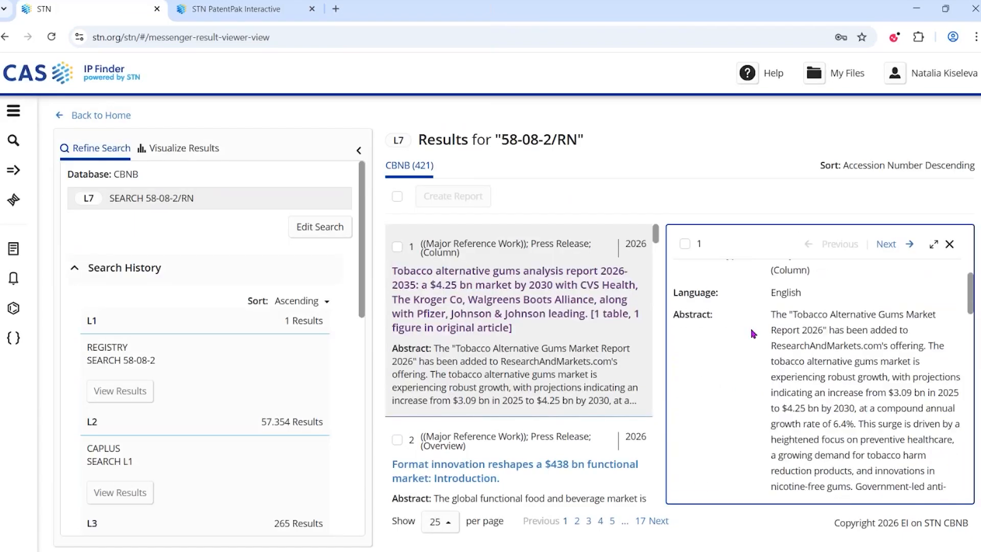
pyautogui.scroll(-8, 848, 364)
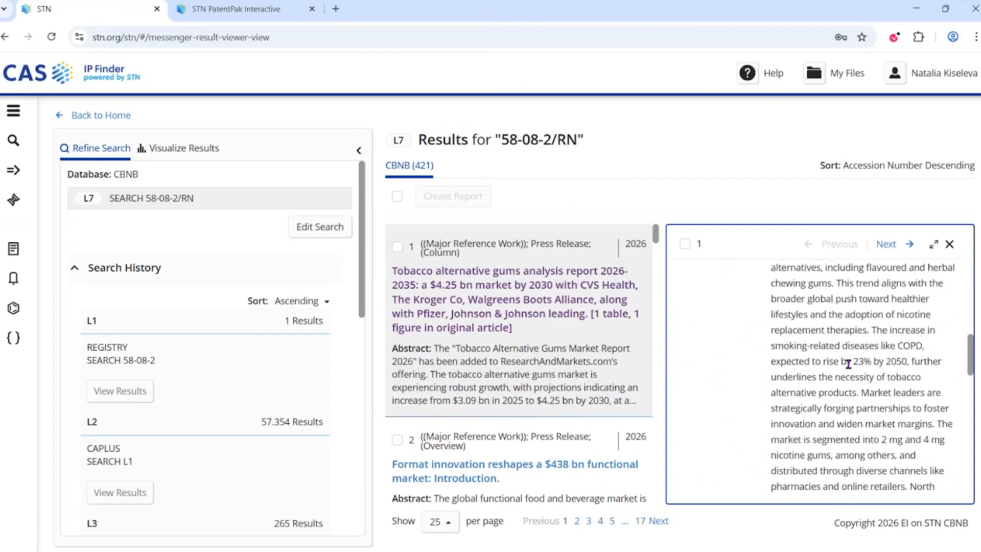
pyautogui.scroll(-4, 848, 364)
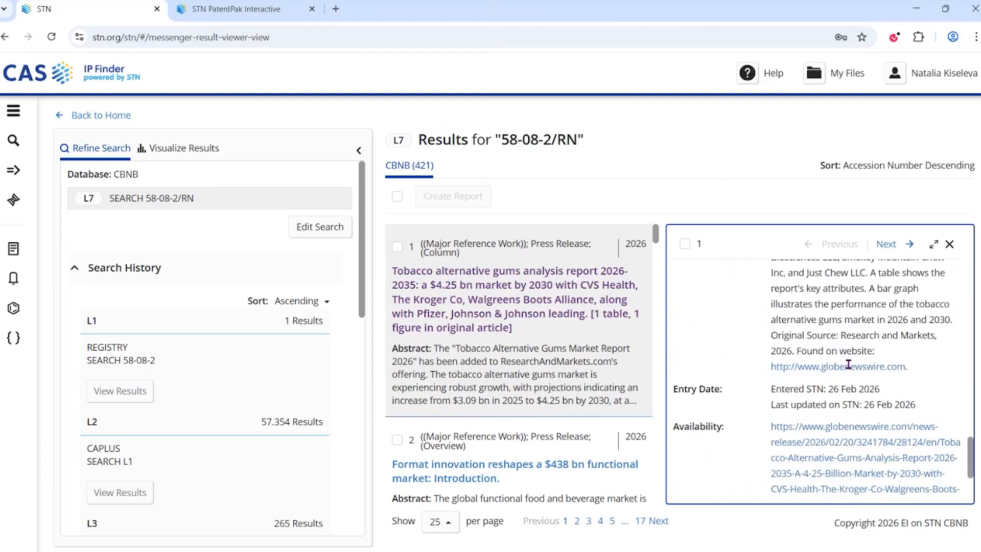
pyautogui.scroll(-2, 727, 399)
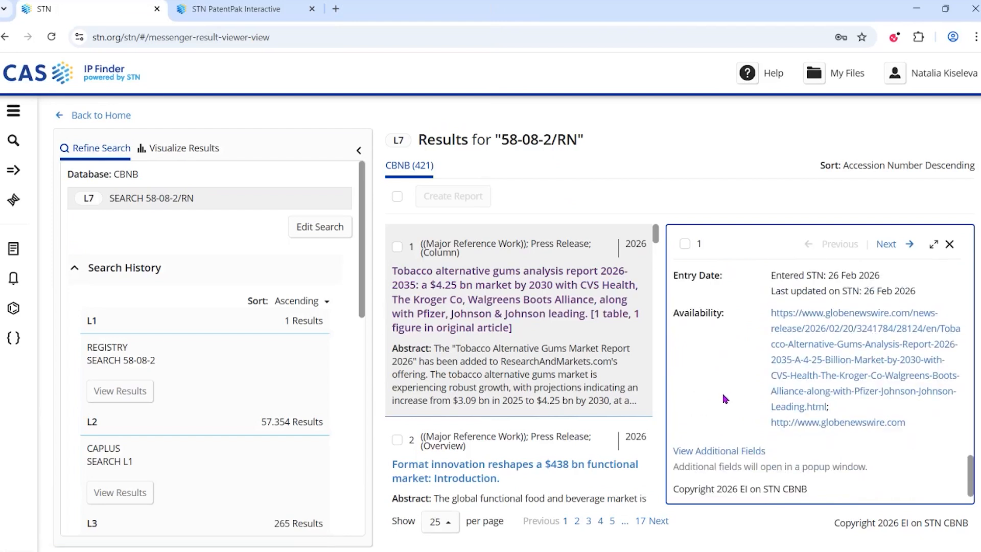
pyautogui.click(720, 451)
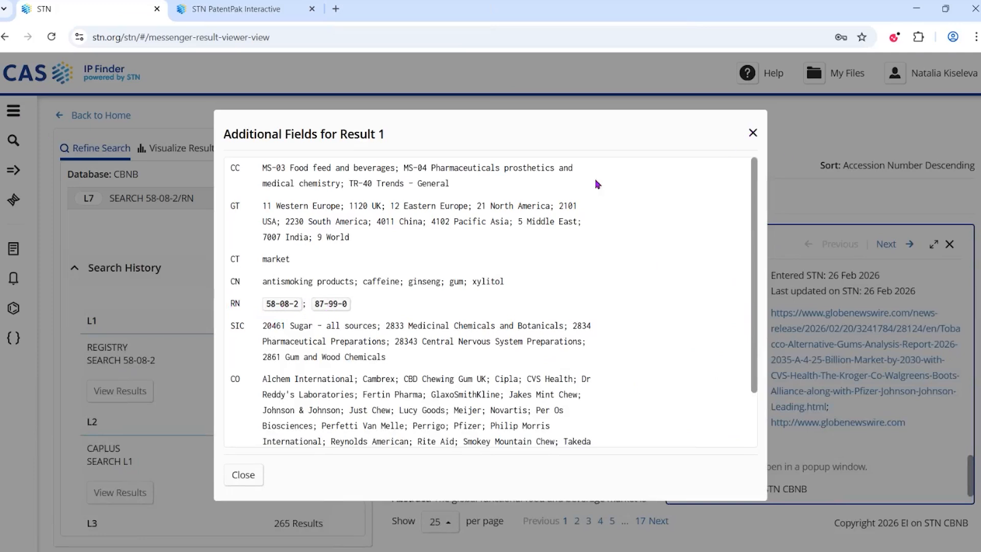
pyautogui.click(753, 133)
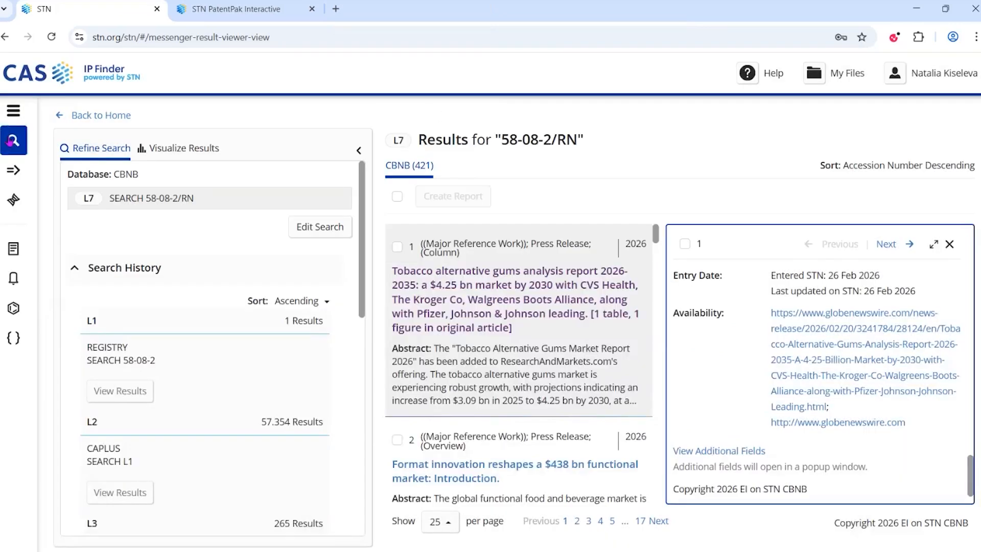
# - Start a new keyword search, find the DCR database by name, and add it to the favorite databases
pyautogui.click(12, 142)
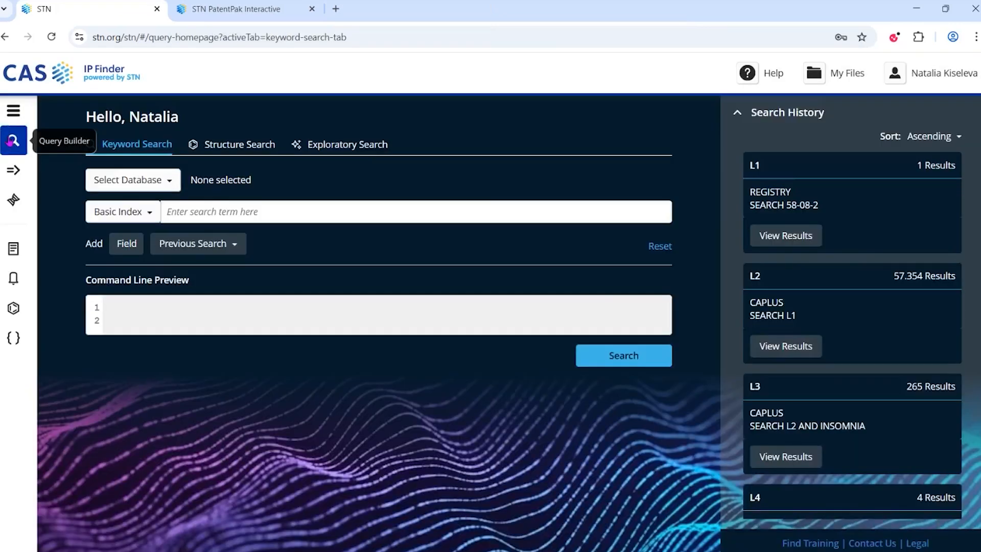
pyautogui.click(135, 179)
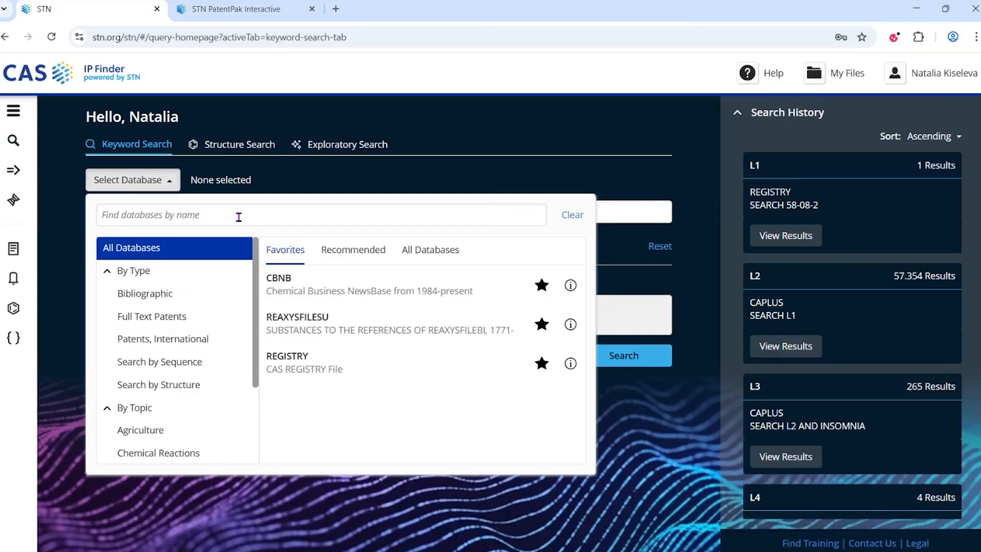
pyautogui.write('dcr')
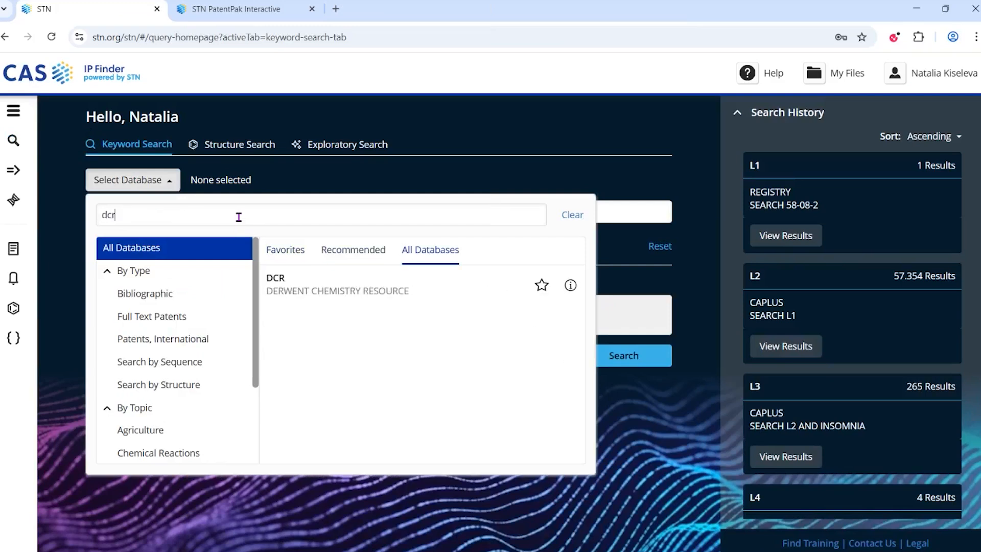
pyautogui.click(542, 288)
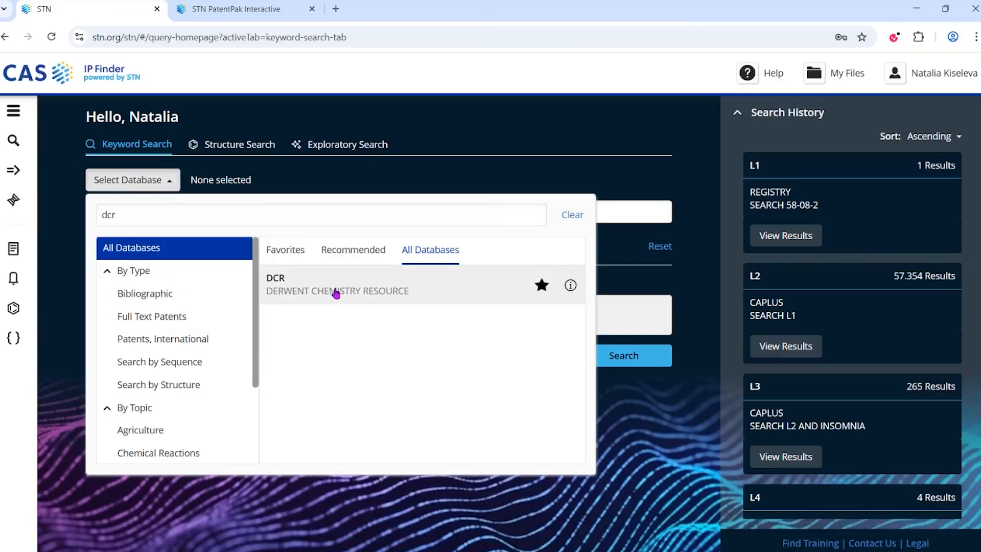
pyautogui.click(657, 420)
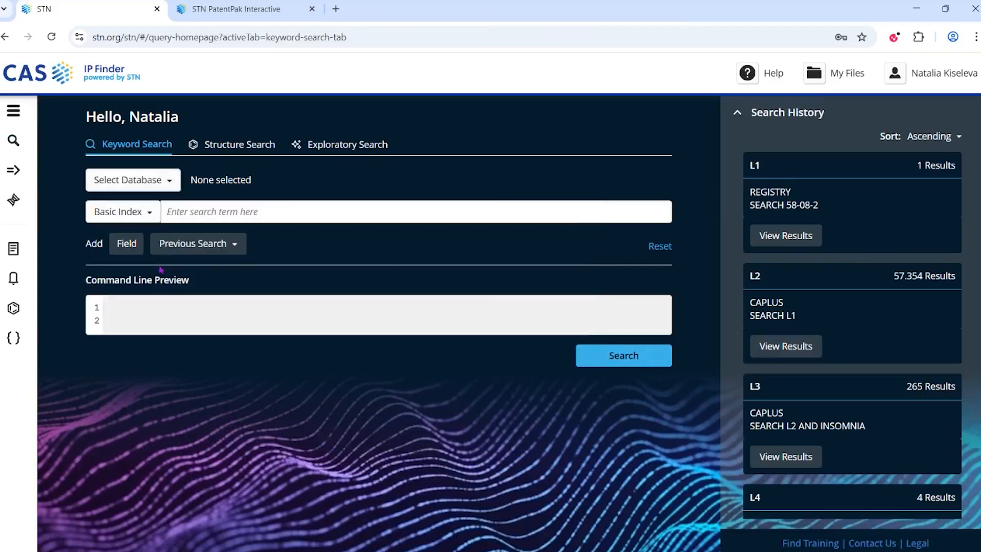
pyautogui.click(152, 175)
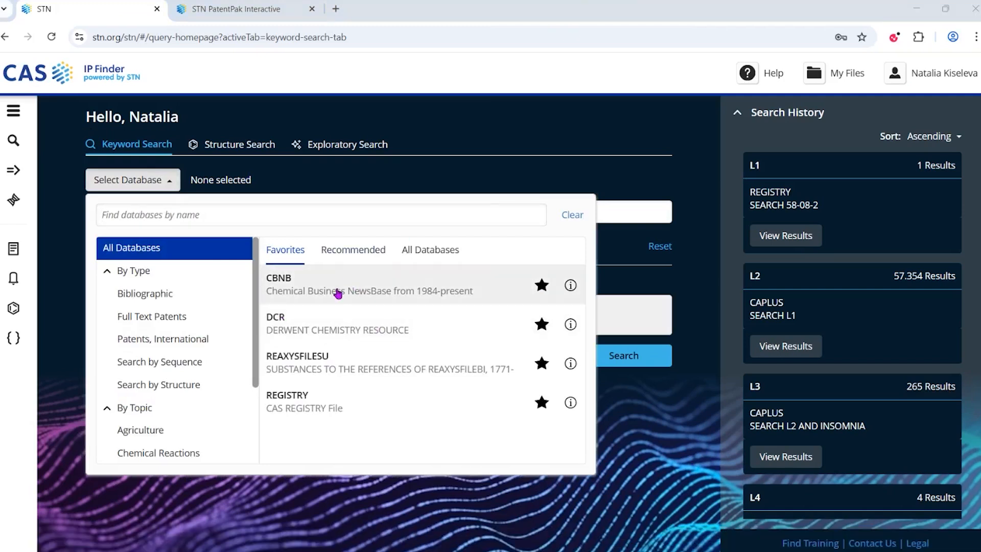
pyautogui.click(335, 290)
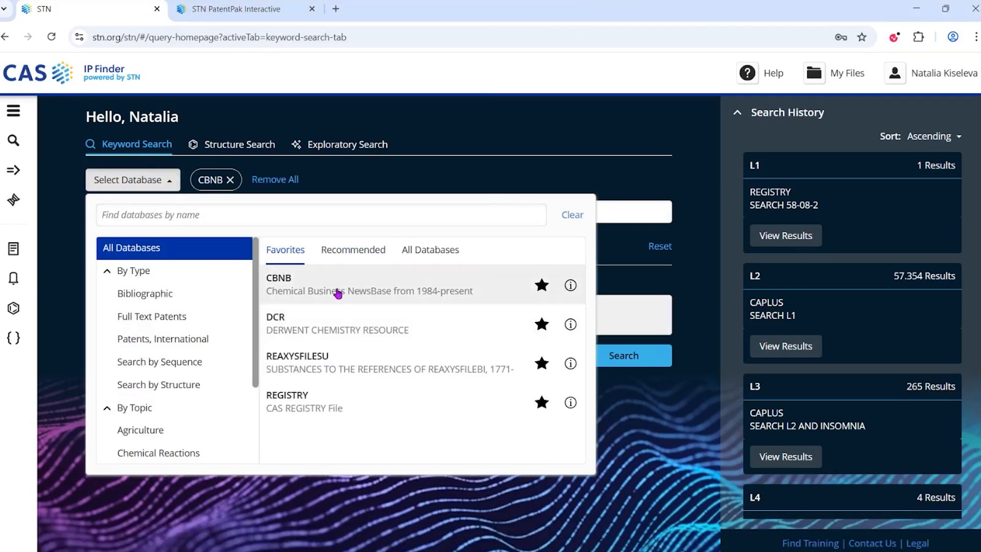
pyautogui.click(352, 170)
pyautogui.click(128, 218)
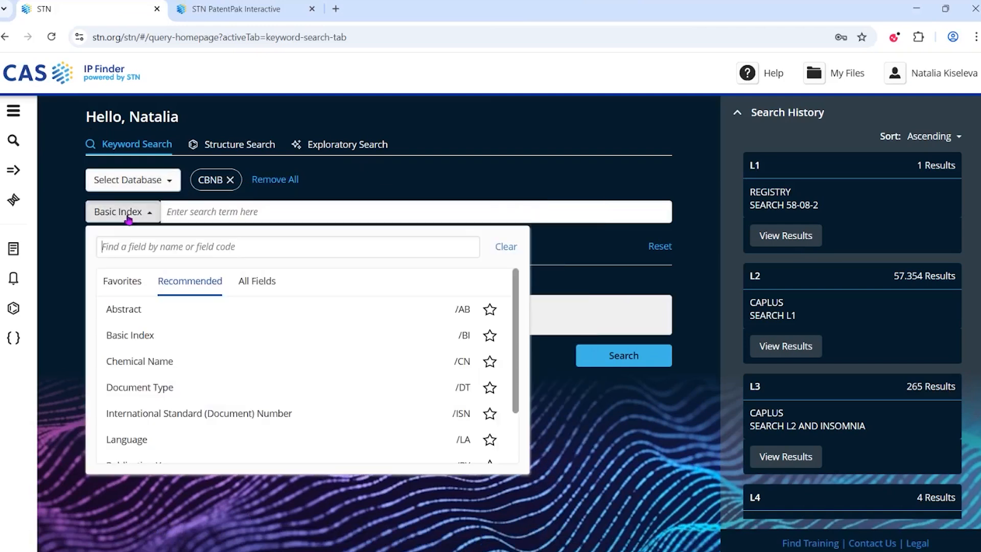
pyautogui.click(230, 179)
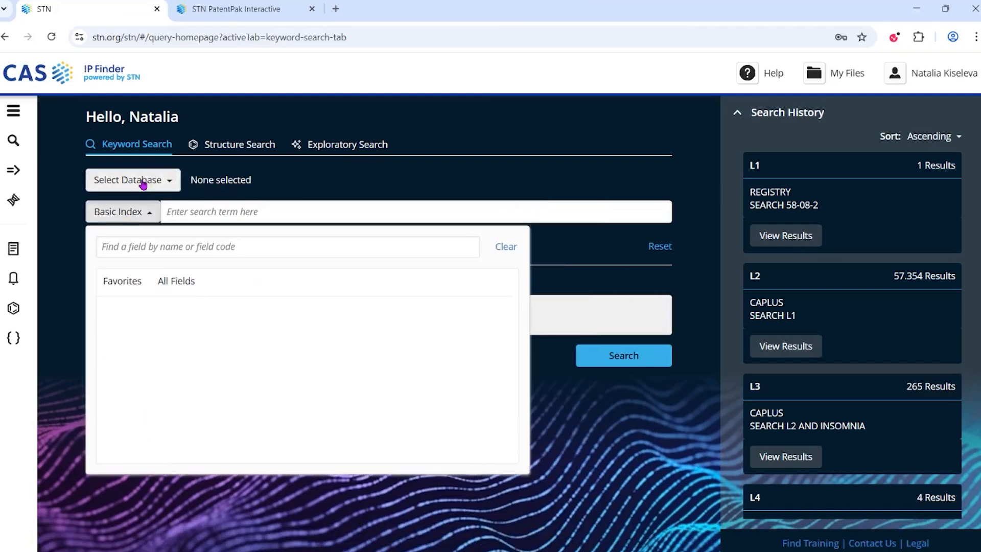
# - Select DCR as the database and look up its available search fields matching "reg"
pyautogui.click(134, 179)
pyautogui.click(317, 330)
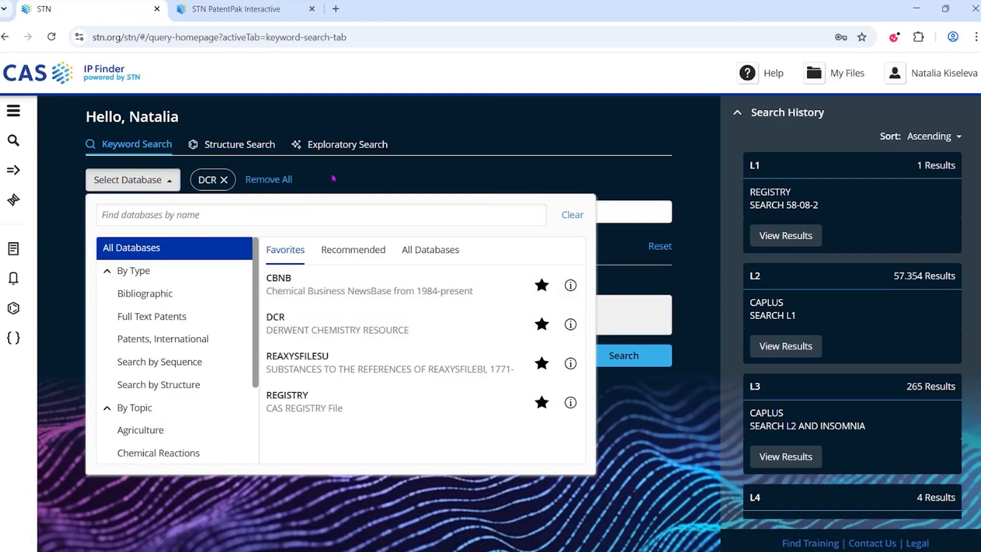
pyautogui.click(129, 184)
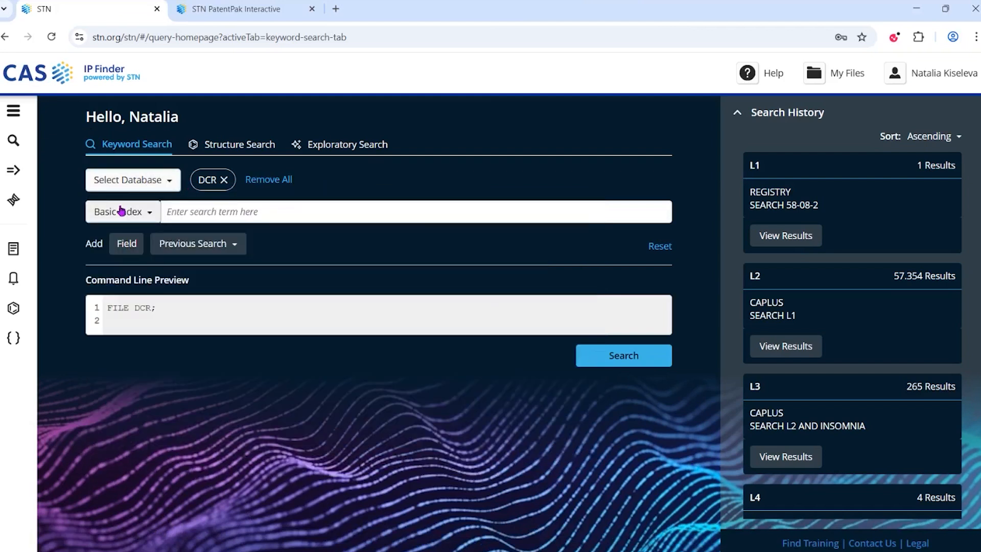
pyautogui.click(120, 211)
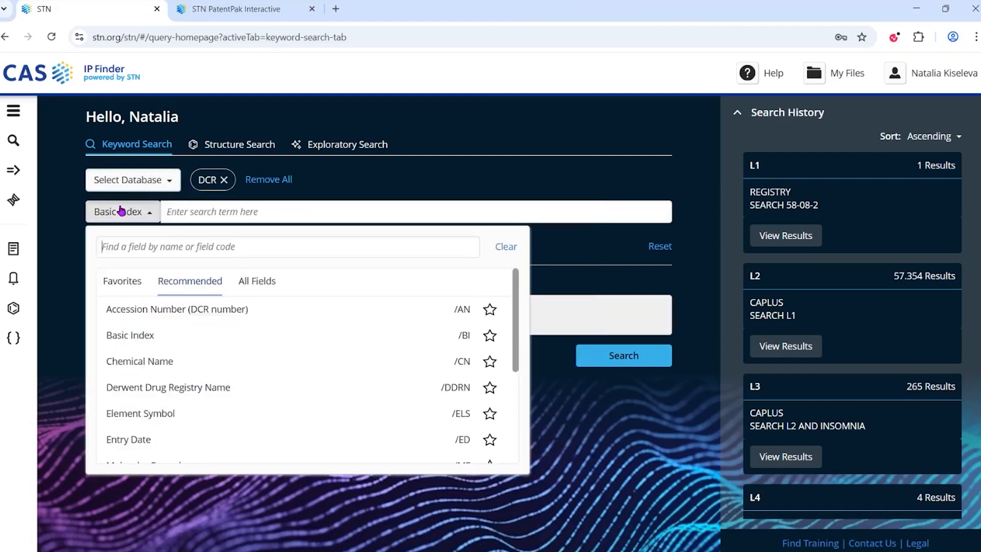
pyautogui.click(132, 248)
pyautogui.write('re')
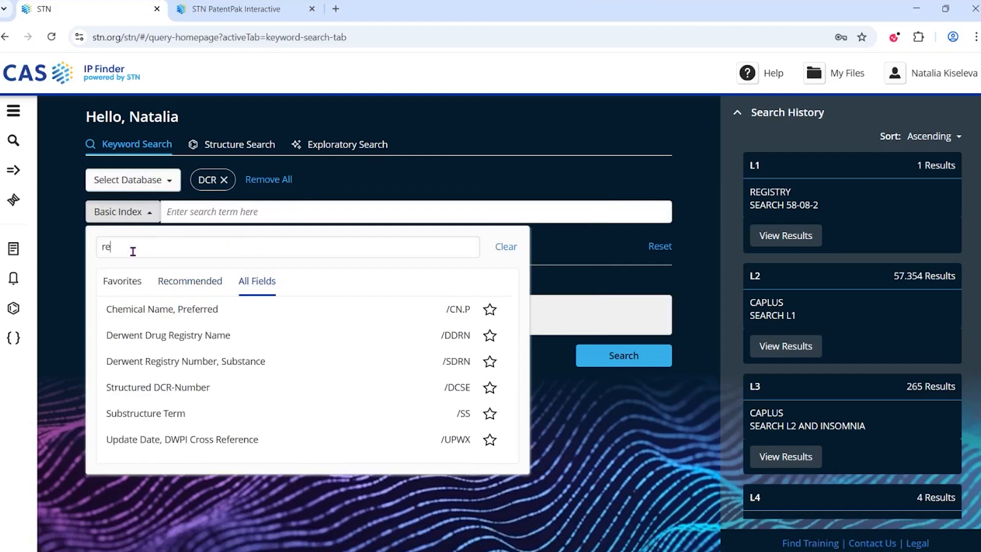
pyautogui.write('g')
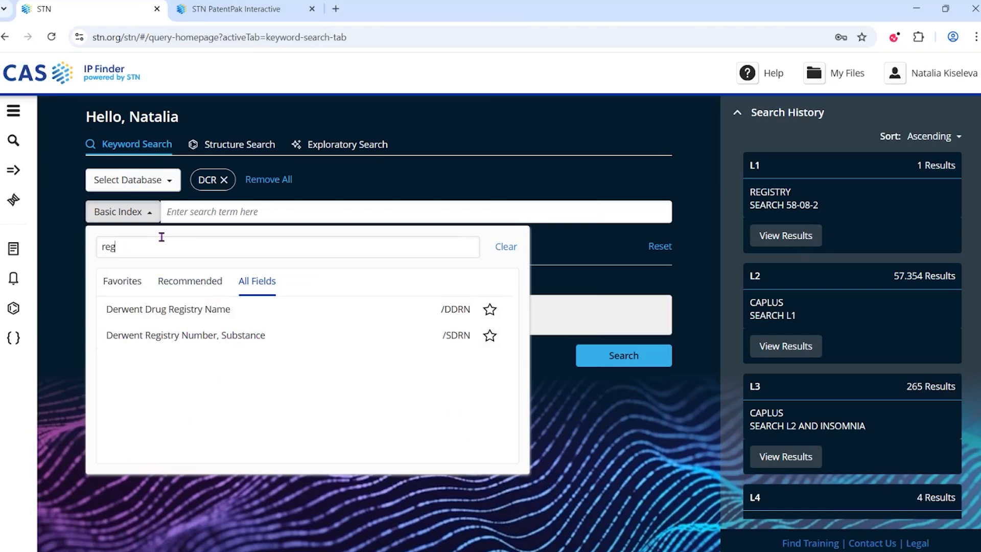
pyautogui.click(399, 179)
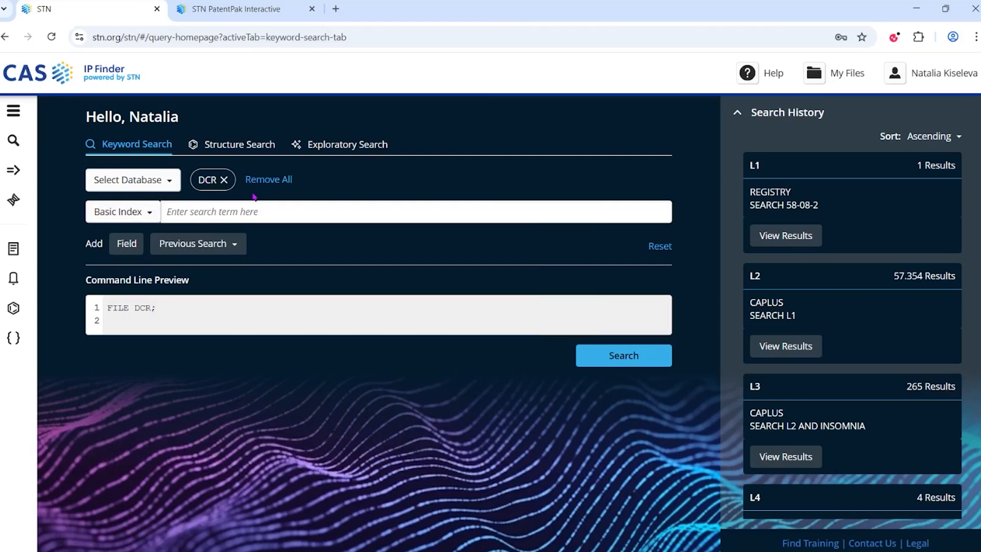
# - Clear the database selection and switch to the presentation's closing contact slide
pyautogui.click(269, 180)
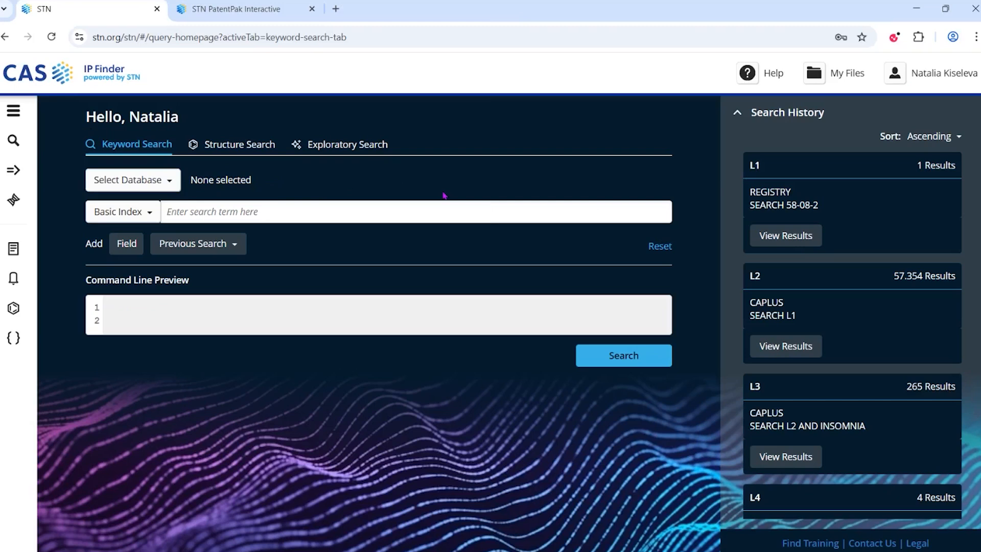
pyautogui.hotkey('alt', 'Tab')
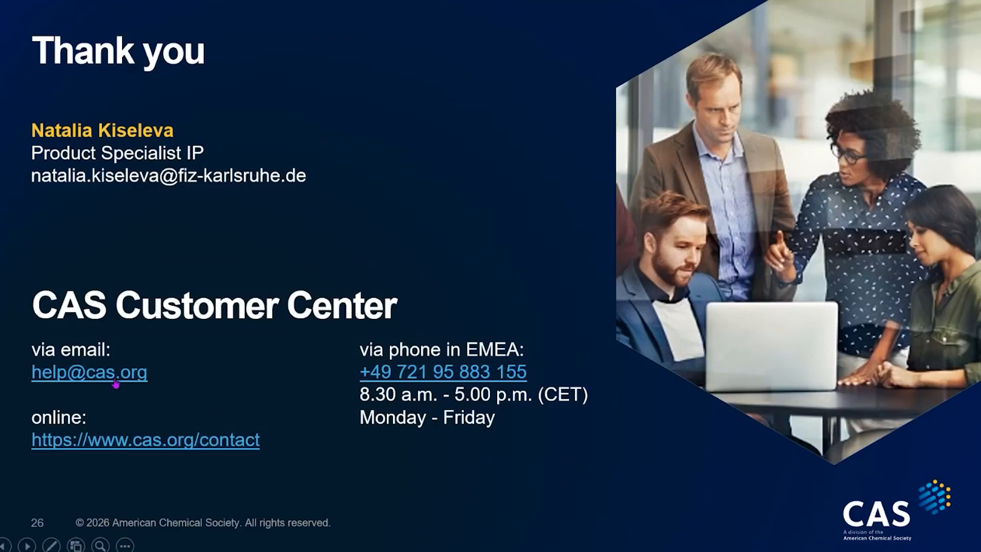